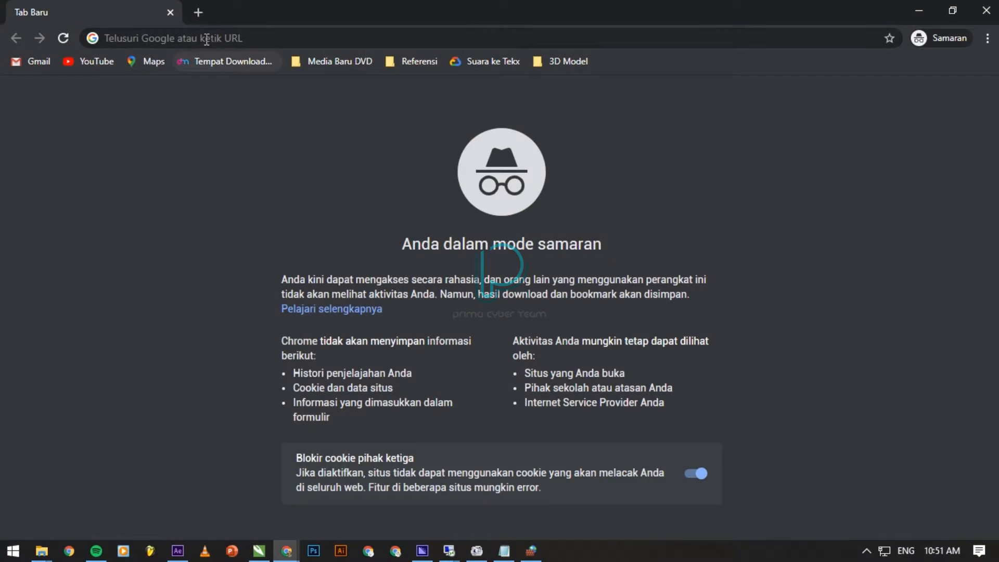
{"action": "left_click", "coordinate": [206, 39]}
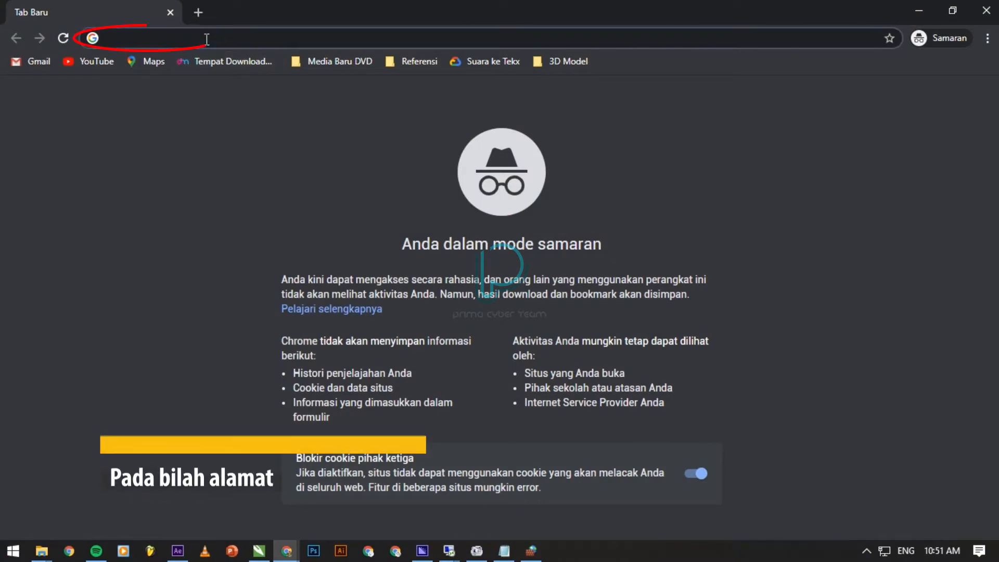
{"action": "type", "text": "www.blogger.com"}
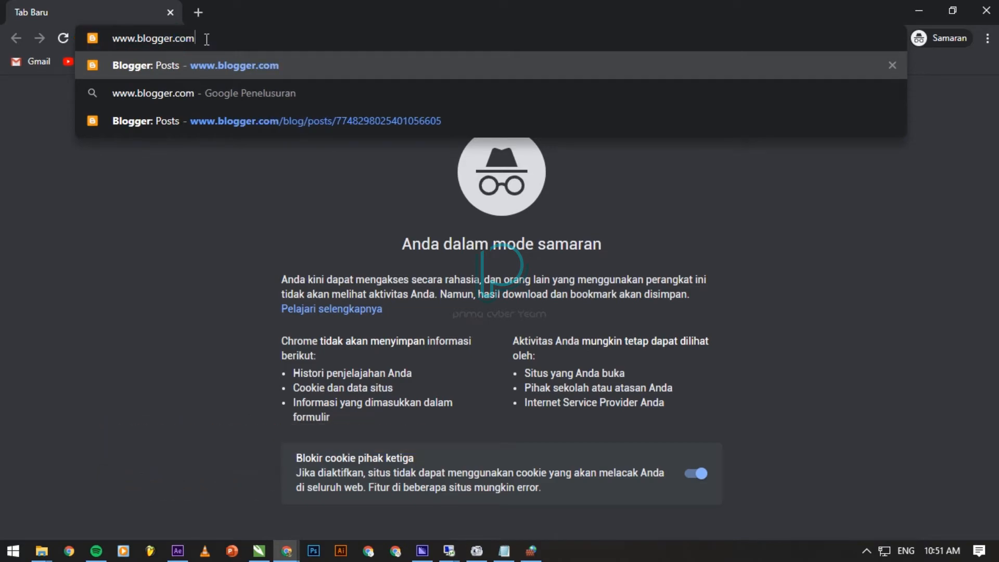
{"action": "key", "text": "Return"}
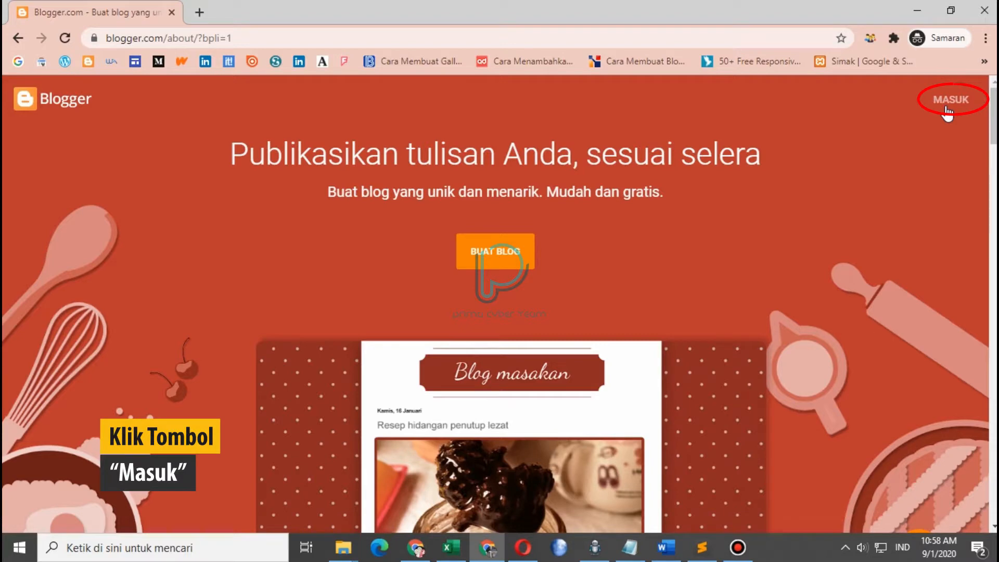
{"action": "left_click", "coordinate": [946, 104]}
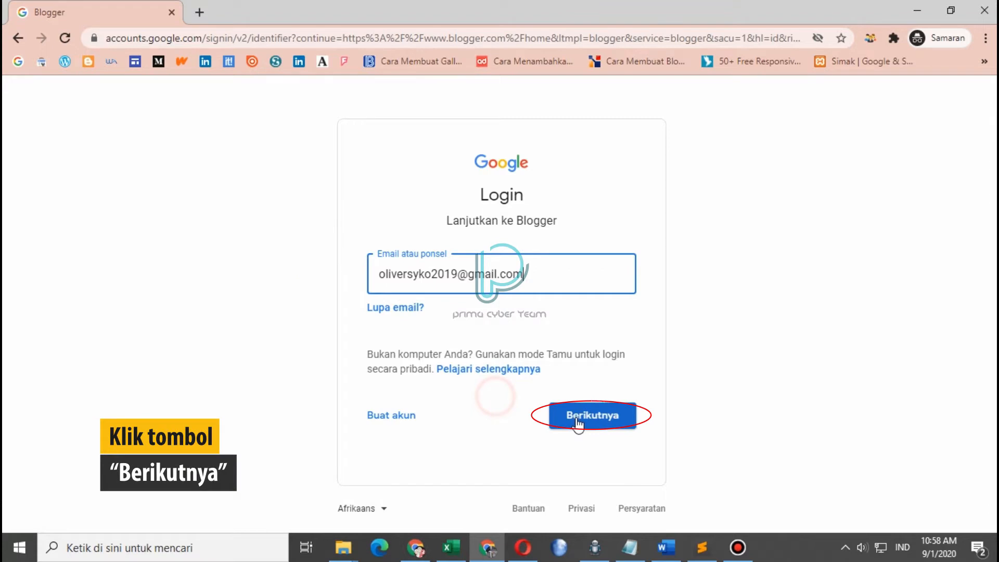
Enter the account password to sign in and confirm the recovery details
{"action": "left_click", "coordinate": [578, 423]}
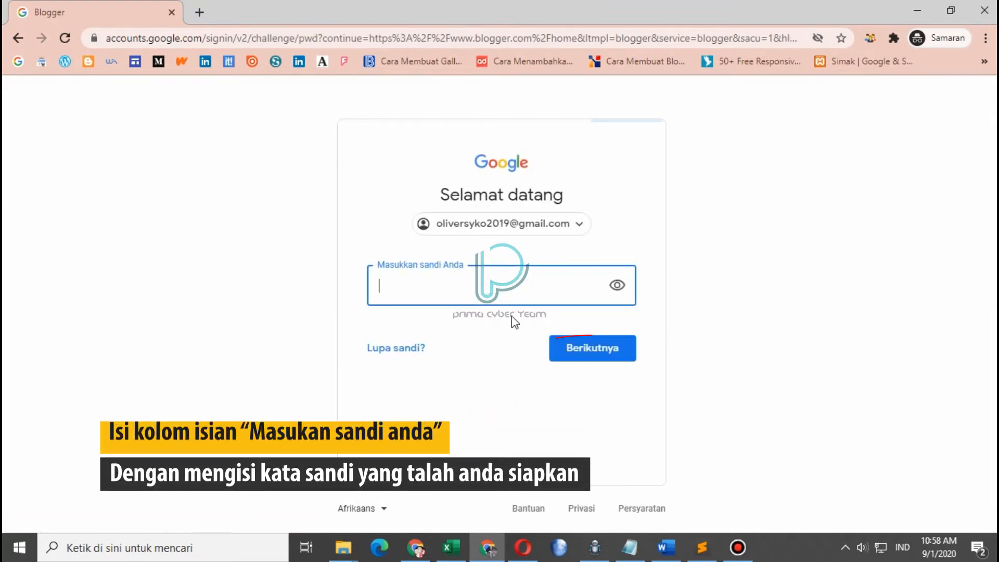
{"action": "type", "text": "••••••••••••"}
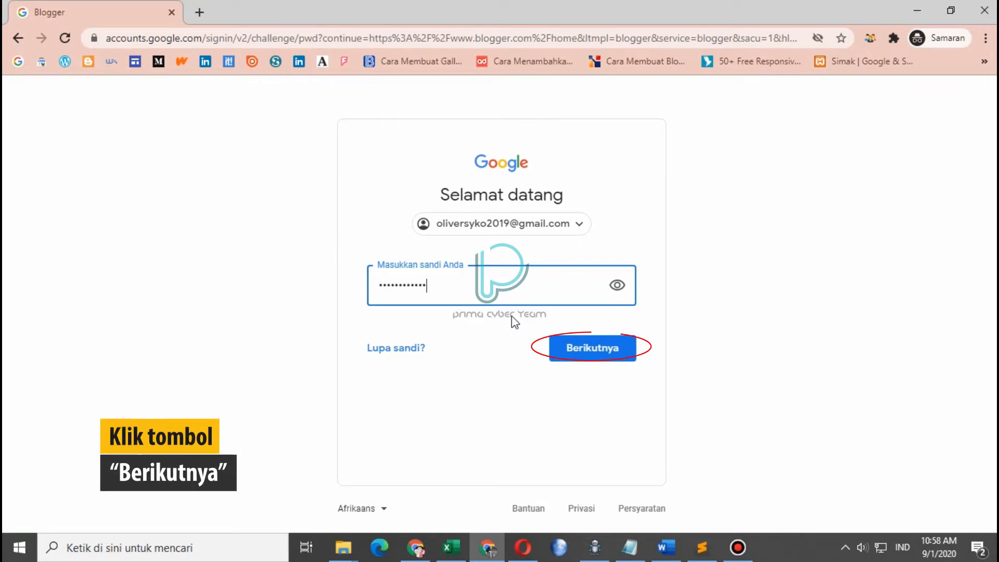
{"action": "key", "text": "Return"}
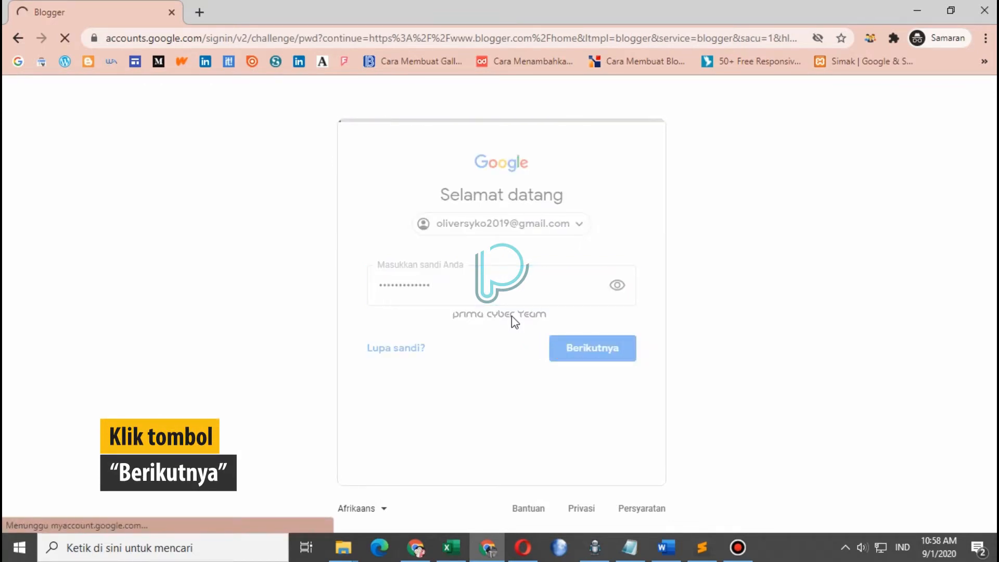
{"action": "scroll", "coordinate": [516, 321], "scroll_direction": "down", "scroll_amount": 1}
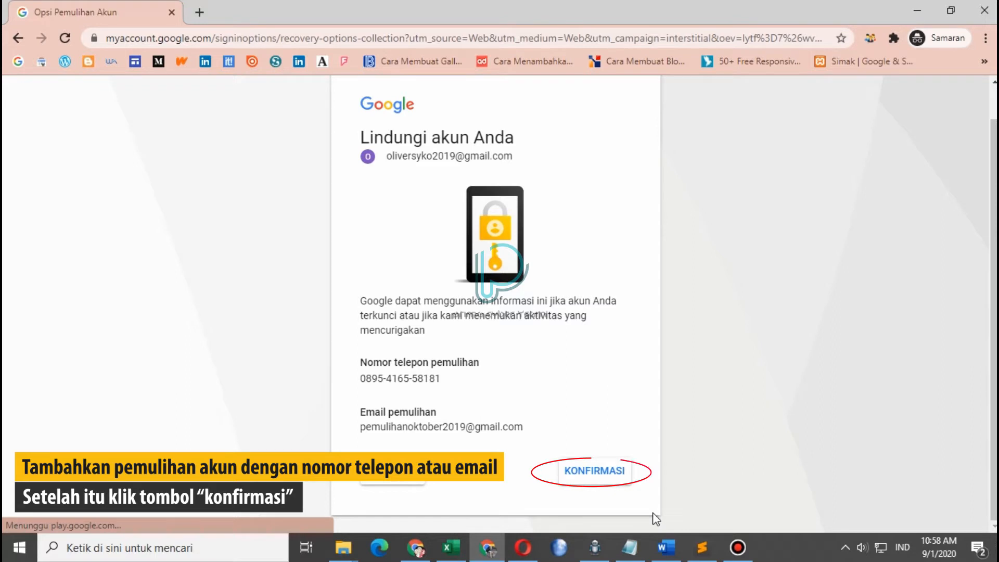
{"action": "left_click", "coordinate": [617, 474]}
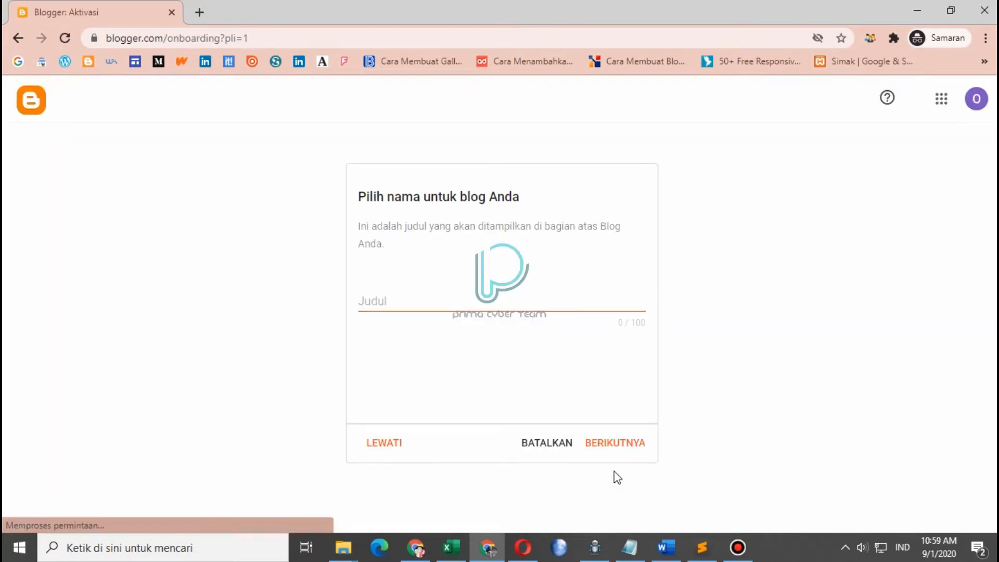
Copy the prepared Judul line from Notepad into the blog title field
{"action": "left_click", "coordinate": [460, 303]}
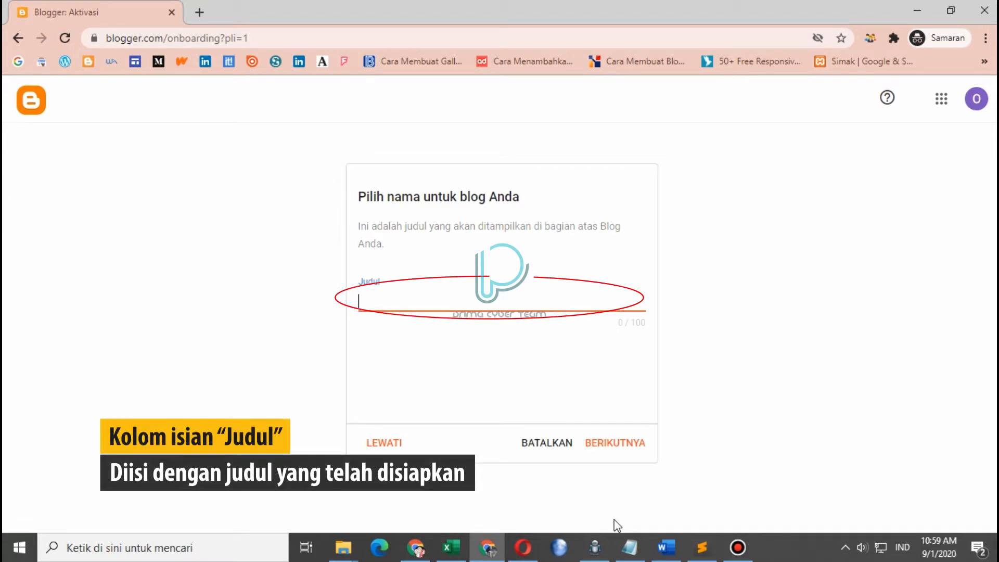
{"action": "left_click", "coordinate": [628, 548]}
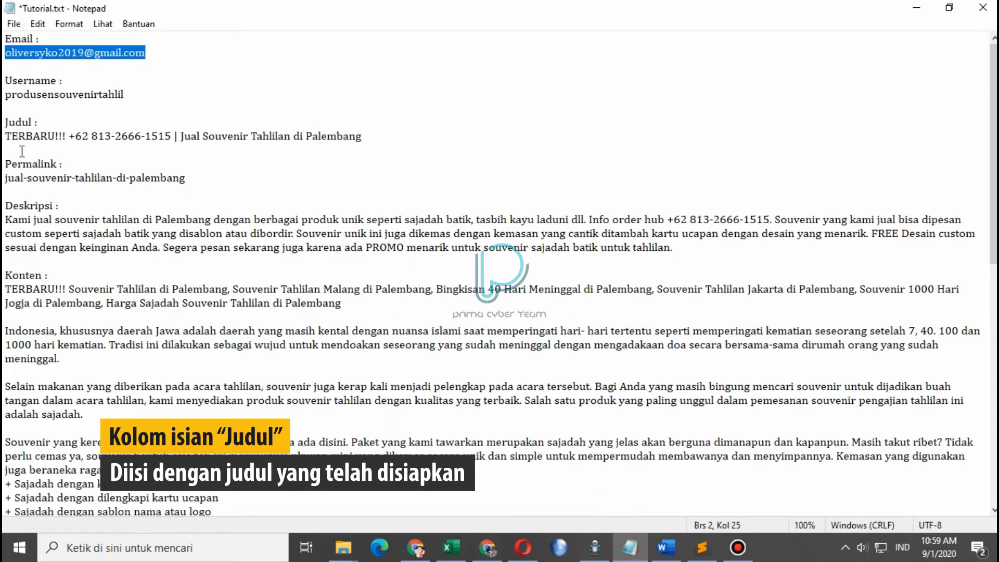
{"action": "left_click_drag", "start_coordinate": [7, 137], "coordinate": [364, 138]}
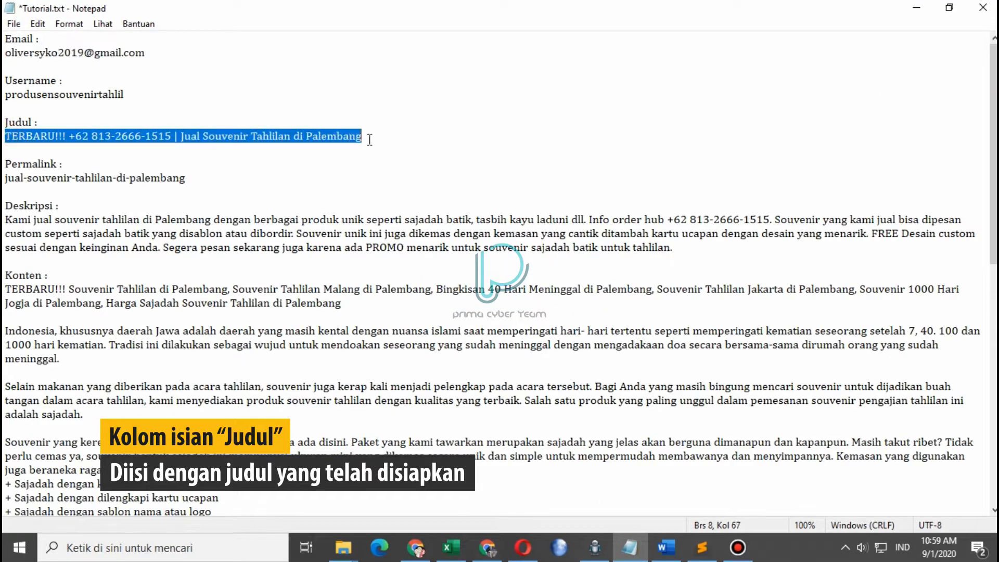
{"action": "right_click", "coordinate": [338, 139]}
{"action": "left_click", "coordinate": [373, 186]}
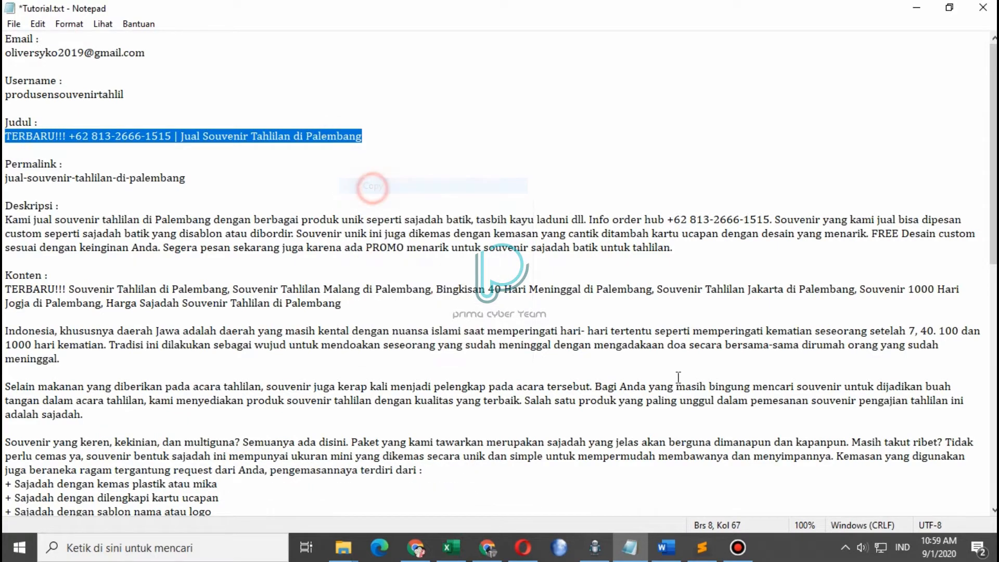
{"action": "left_click", "coordinate": [490, 484]}
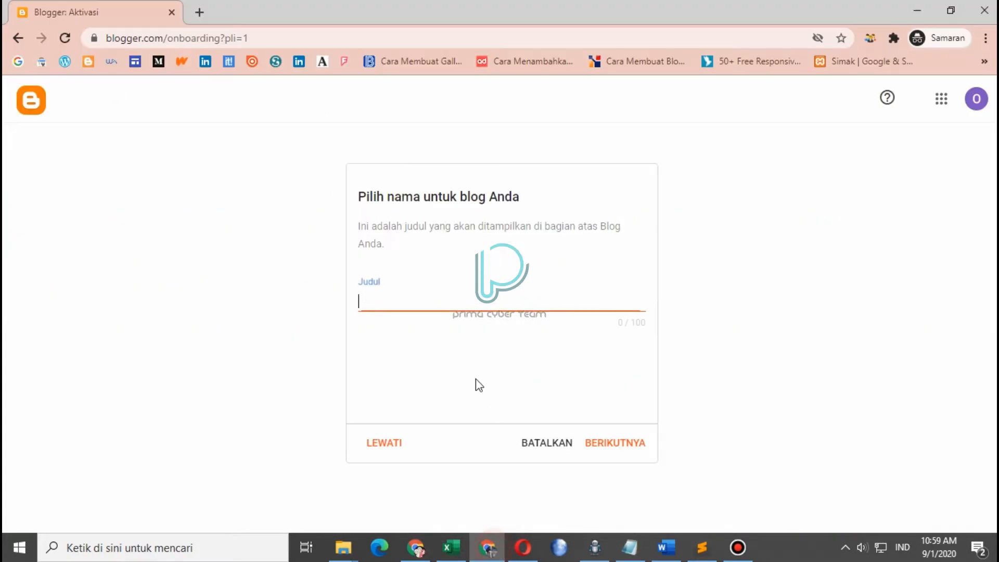
{"action": "right_click", "coordinate": [446, 304]}
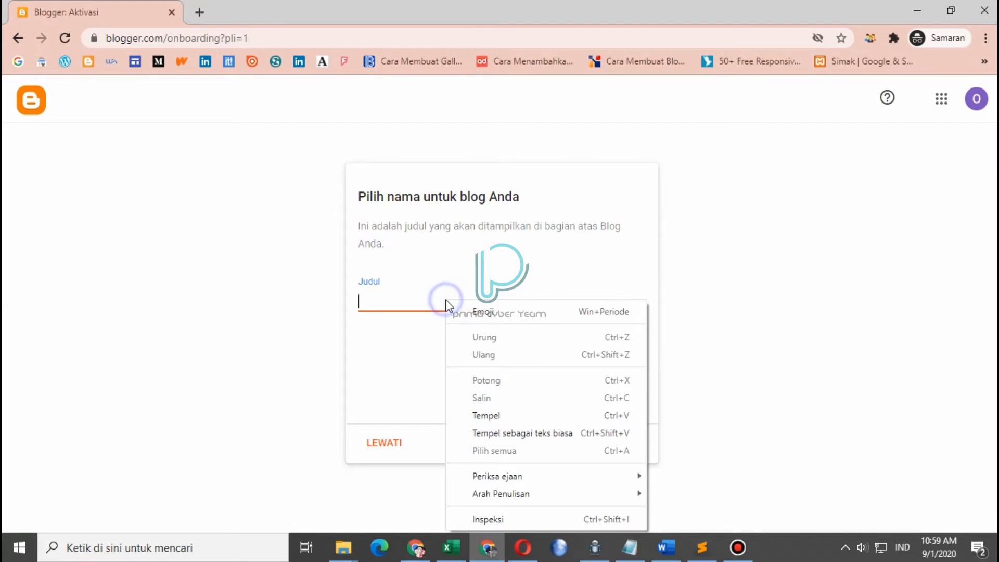
{"action": "left_click", "coordinate": [499, 418]}
{"action": "left_click", "coordinate": [534, 366]}
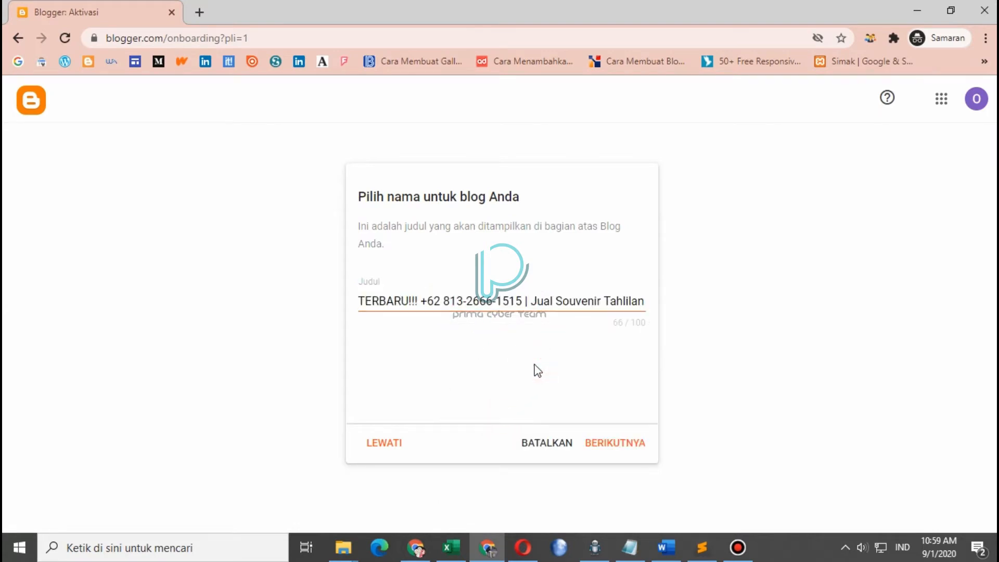
Remove 'TERBARU!!! ' from the start of the title and continue to the address step
{"action": "left_click", "coordinate": [614, 327]}
{"action": "left_click_drag", "start_coordinate": [419, 301], "coordinate": [327, 303]}
{"action": "key", "text": "BackSpace"}
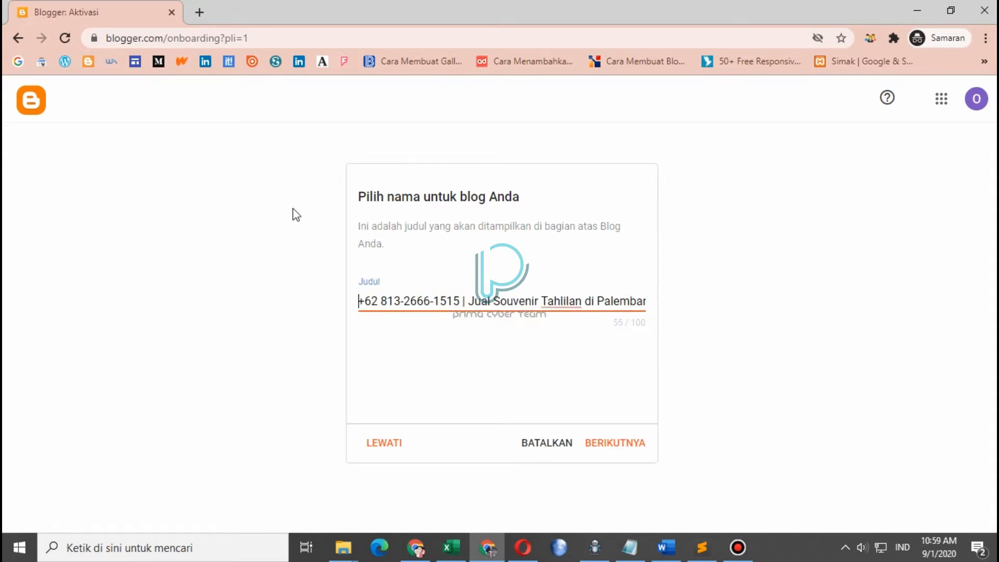
{"action": "left_click", "coordinate": [536, 341]}
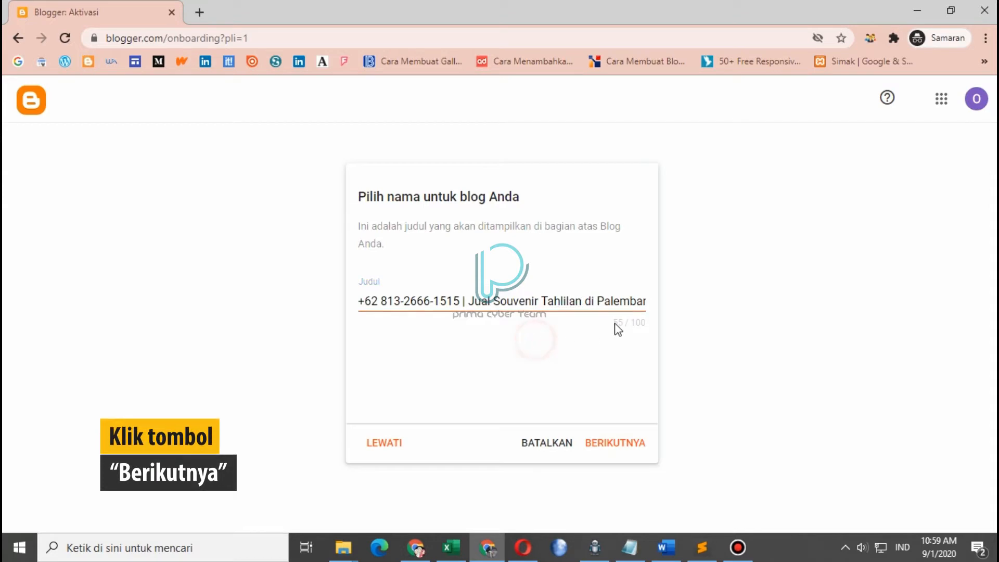
{"action": "left_click", "coordinate": [628, 446]}
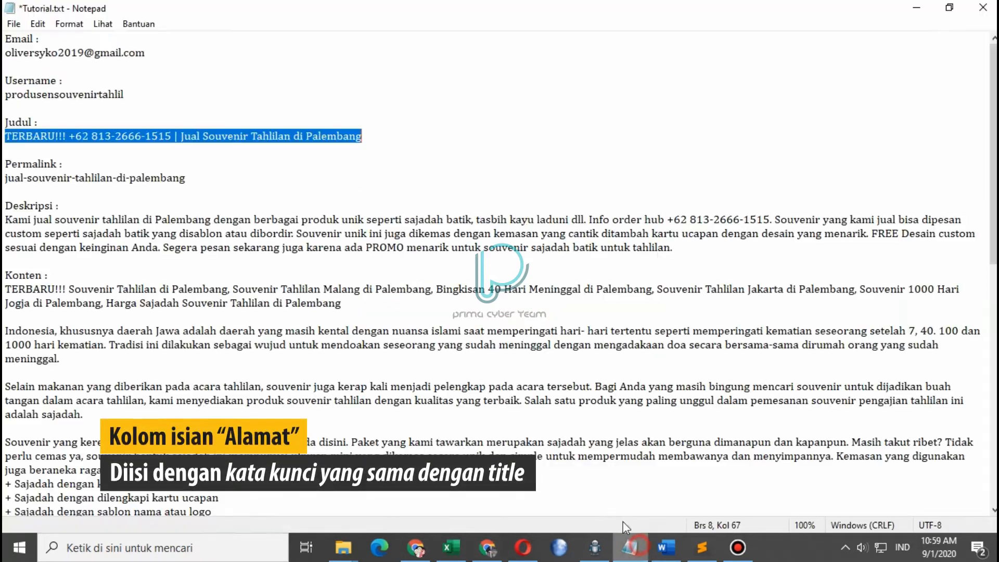
Paste 'Jual Souvenir Tahlilan di Palembang' from Notepad into the Alamat field
{"action": "left_click", "coordinate": [644, 549]}
{"action": "left_click", "coordinate": [213, 120]}
{"action": "left_click_drag", "start_coordinate": [182, 136], "coordinate": [291, 136]}
{"action": "left_click", "coordinate": [222, 137]}
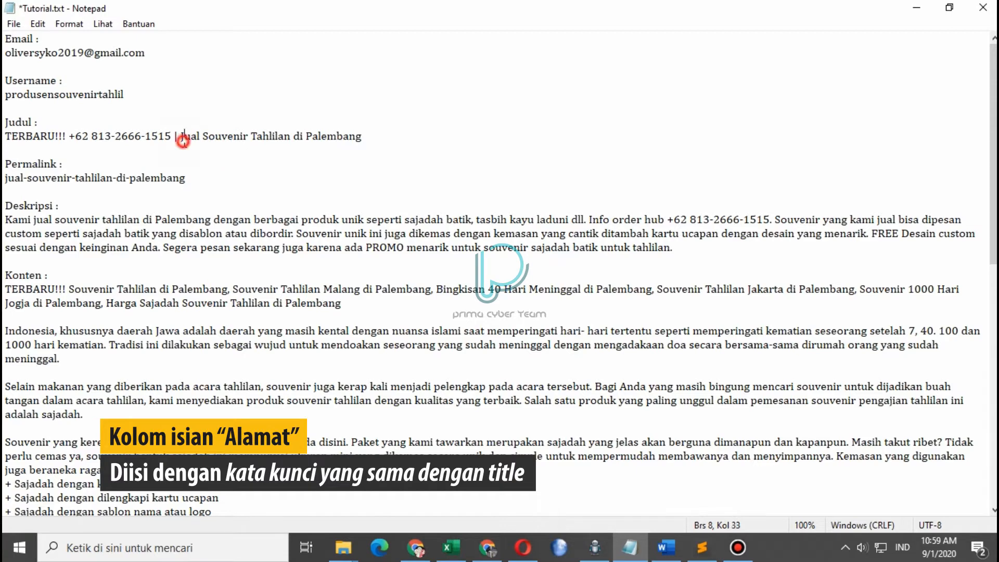
{"action": "left_click_drag", "start_coordinate": [182, 136], "coordinate": [361, 136]}
{"action": "right_click", "coordinate": [332, 141]}
{"action": "left_click", "coordinate": [356, 189]}
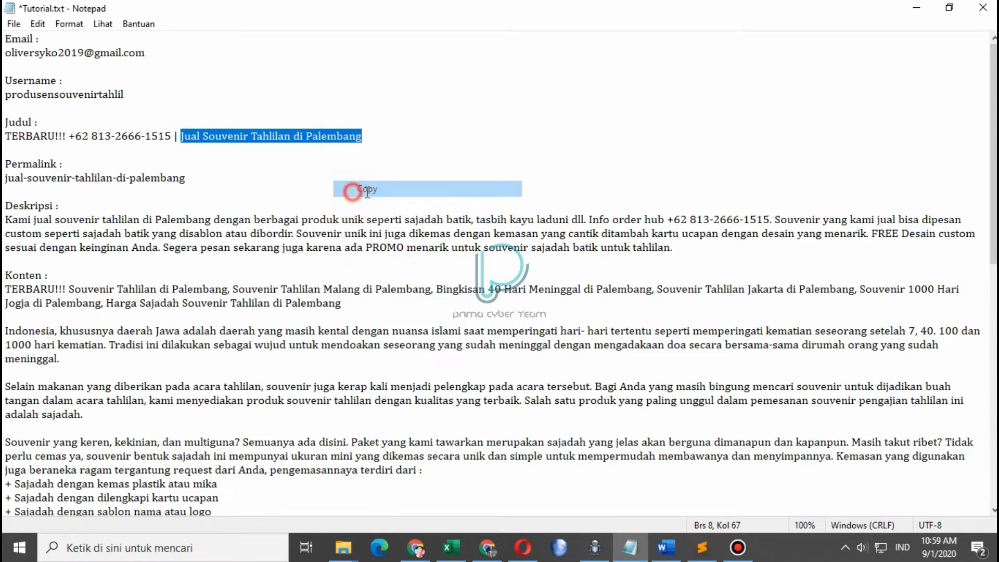
{"action": "left_click", "coordinate": [487, 548]}
{"action": "right_click", "coordinate": [403, 306]}
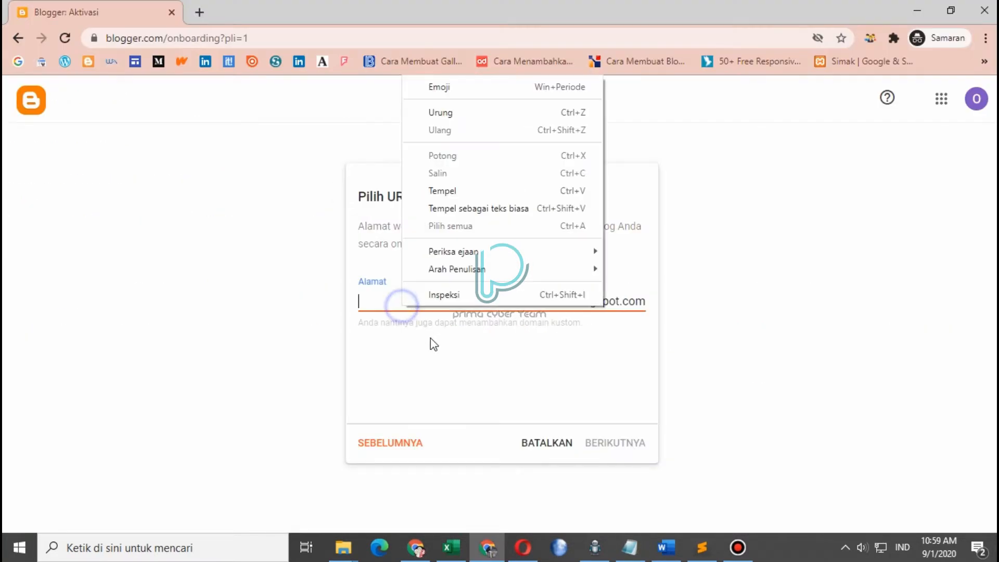
{"action": "left_click", "coordinate": [458, 190]}
Change the address to jualsouvenirtahlilandipalembang, lowercase with no spaces, and accept it once available
{"action": "left_click", "coordinate": [365, 304]}
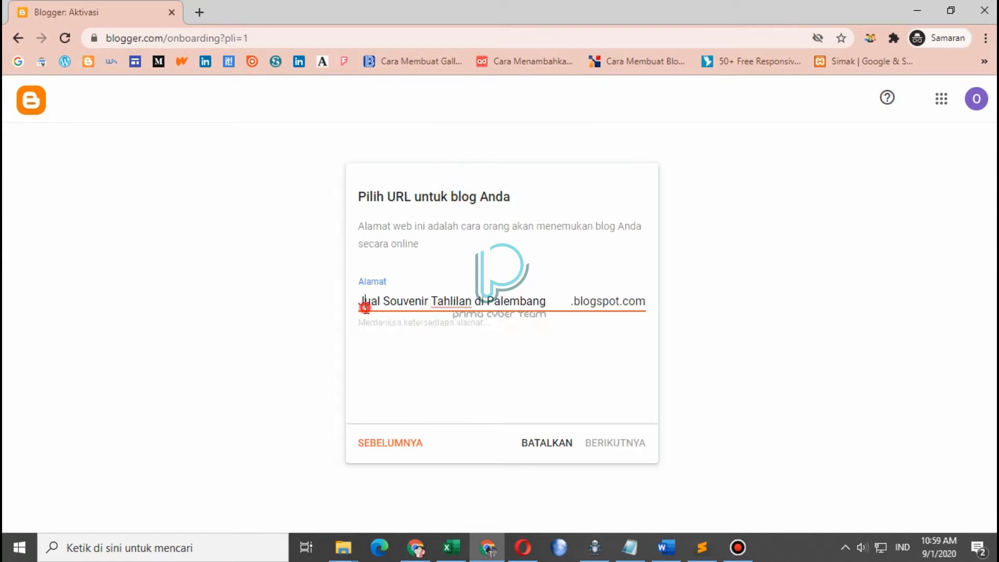
{"action": "key", "text": "BackSpace"}
{"action": "type", "text": "j"}
{"action": "key", "text": "Right"}
{"action": "key", "text": "Right"}
{"action": "key", "text": "Right"}
{"action": "key", "text": "Right"}
{"action": "key", "text": "Right"}
{"action": "key", "text": "BackSpace"}
{"action": "key", "text": "BackSpace"}
{"action": "type", "text": "s"}
{"action": "key", "text": "Right"}
{"action": "key", "text": "Right"}
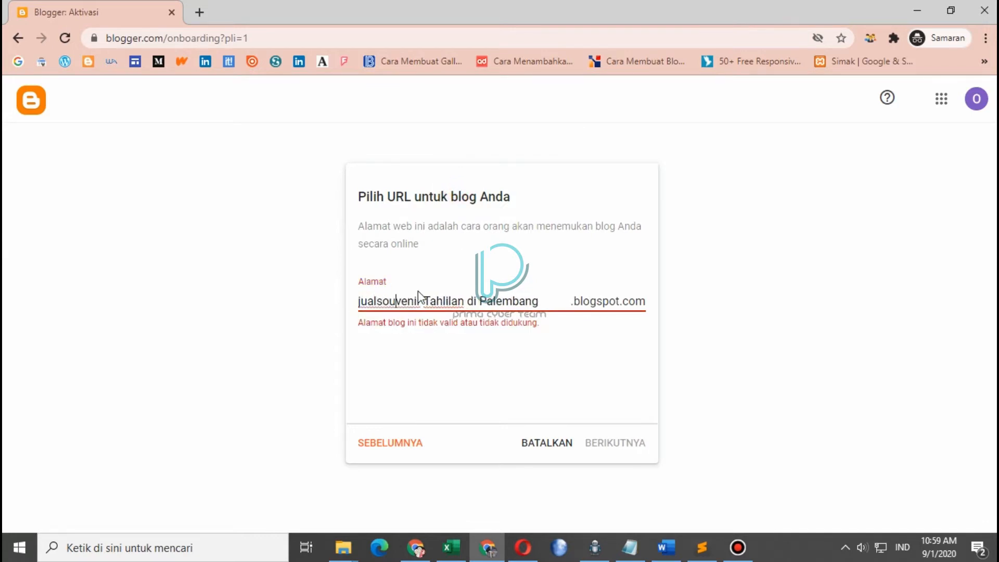
{"action": "key", "text": "Right"}
{"action": "key", "text": "Right"}
{"action": "key", "text": "Right"}
{"action": "key", "text": "Right"}
{"action": "key", "text": "BackSpace"}
{"action": "key", "text": "BackSpace"}
{"action": "type", "text": "t"}
{"action": "key", "text": "Right"}
{"action": "key", "text": "Right"}
{"action": "key", "text": "Right"}
{"action": "key", "text": "Right"}
{"action": "key", "text": "Right"}
{"action": "key", "text": "Right"}
{"action": "key", "text": "Right"}
{"action": "key", "text": "Right"}
{"action": "key", "text": "BackSpace"}
{"action": "key", "text": "Right"}
{"action": "key", "text": "Right"}
{"action": "key", "text": "Right"}
{"action": "key", "text": "BackSpace"}
{"action": "key", "text": "Delete"}
{"action": "type", "text": "p"}
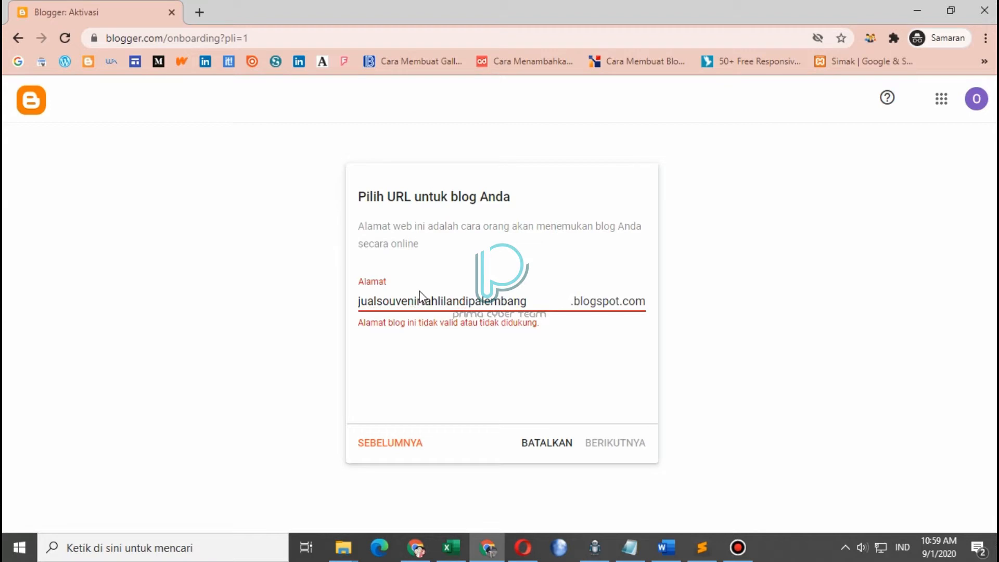
{"action": "left_click", "coordinate": [472, 412]}
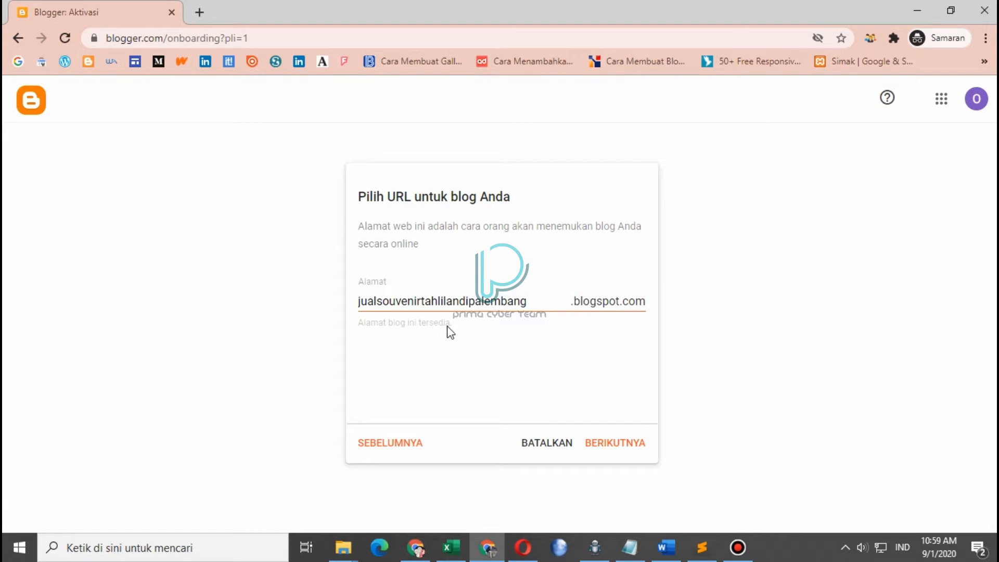
{"action": "left_click", "coordinate": [617, 443]}
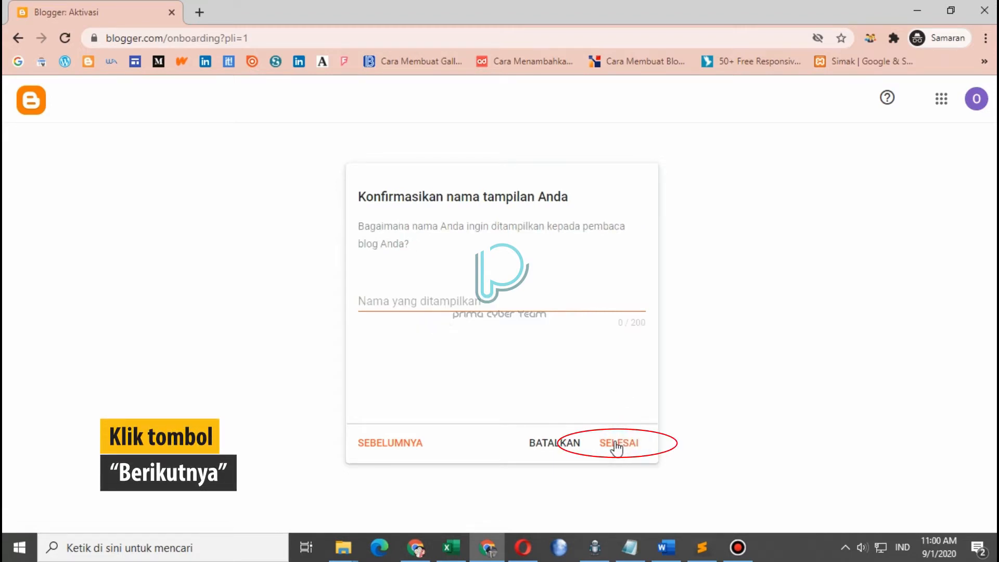
Paste the prepared display name, capitalizing and spacing Produsen, Souvenir and Tahlil, then finish setup
{"action": "left_click", "coordinate": [409, 305]}
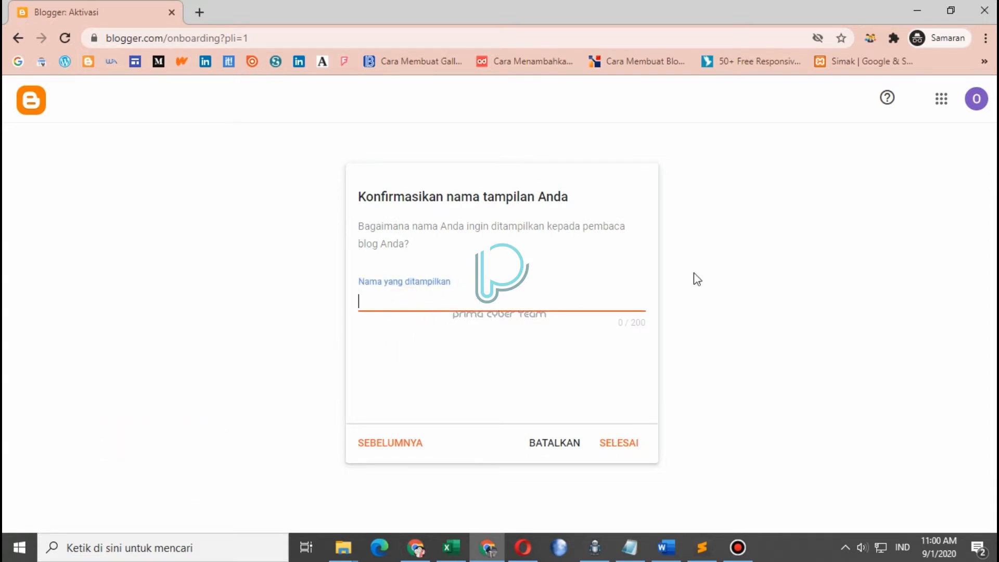
{"action": "left_click", "coordinate": [980, 104]}
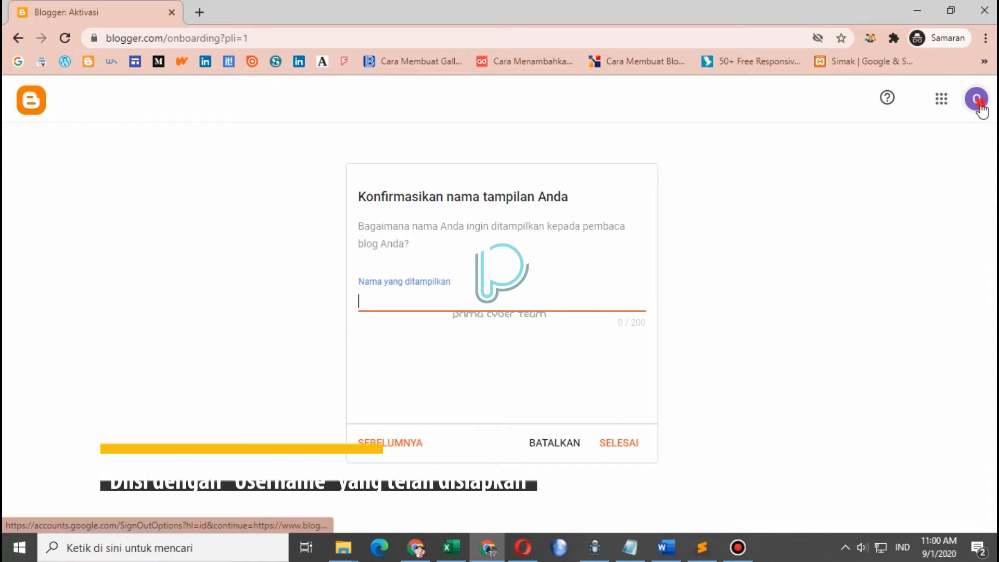
{"action": "key", "text": "ctrl+v"}
{"action": "type", "text": "P"}
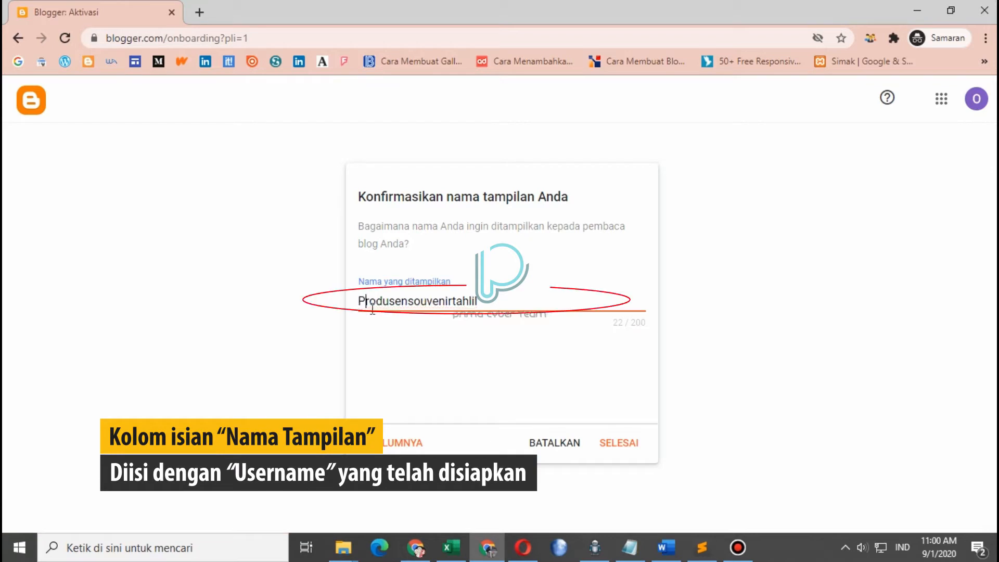
{"action": "key", "text": "shift+Right"}
{"action": "type", "text": "S"}
{"action": "key", "text": "Right"}
{"action": "key", "text": "Right"}
{"action": "key", "text": "Right"}
{"action": "key", "text": "Right"}
{"action": "key", "text": "Right"}
{"action": "key", "text": "Right"}
{"action": "key", "text": "Right"}
{"action": "type", "text": "T"}
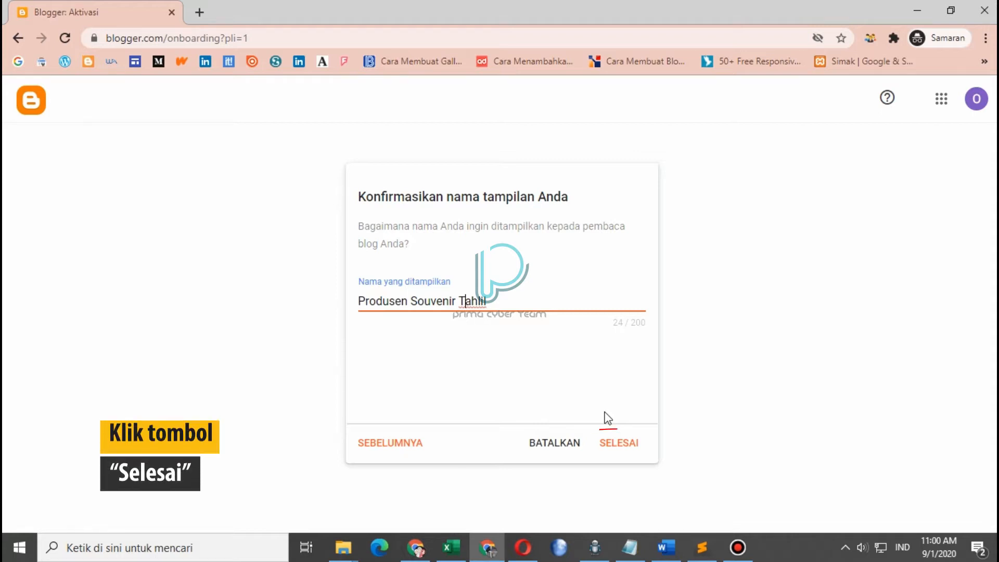
{"action": "left_click", "coordinate": [634, 451]}
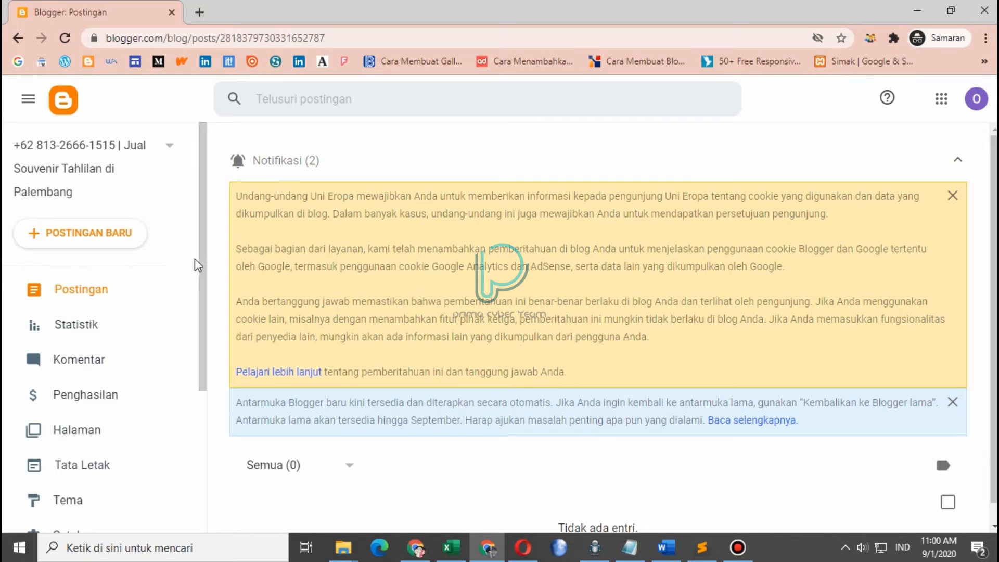
Open the blog's Setelan page from the left sidebar
{"action": "scroll", "coordinate": [166, 364], "scroll_direction": "down", "scroll_amount": 4}
{"action": "left_click", "coordinate": [112, 340]}
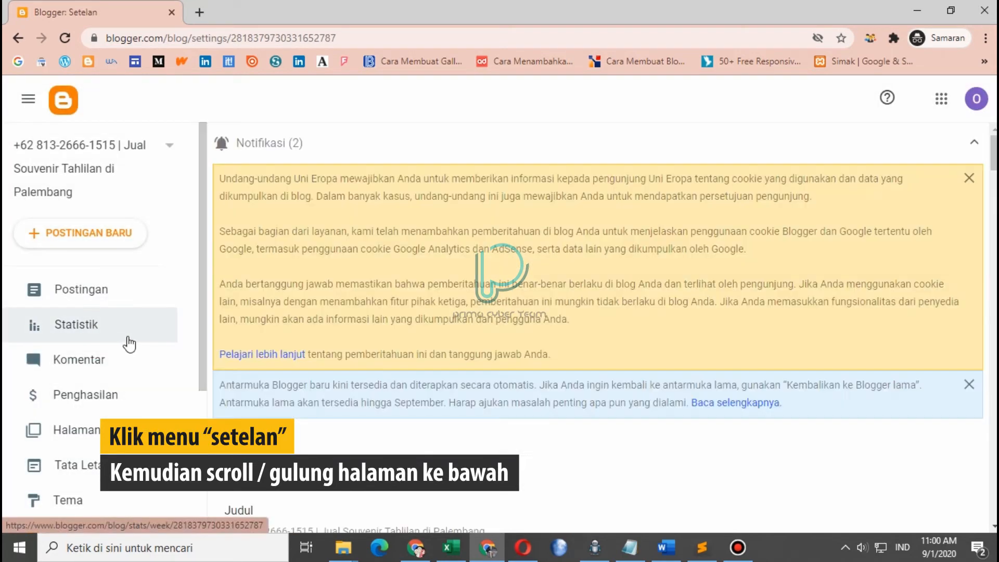
Save the prepared 498-character Tahlilan souvenir text as the blog's Deskripsi
{"action": "scroll", "coordinate": [598, 323], "scroll_direction": "down", "scroll_amount": 2}
{"action": "scroll", "coordinate": [495, 230], "scroll_direction": "down", "scroll_amount": 3}
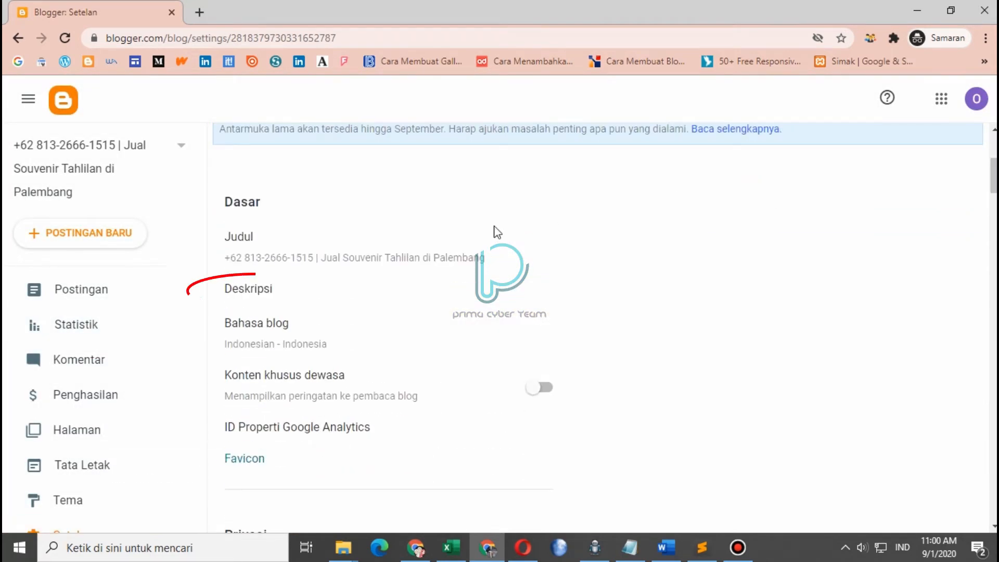
{"action": "left_click", "coordinate": [261, 295]}
{"action": "left_click", "coordinate": [407, 297]}
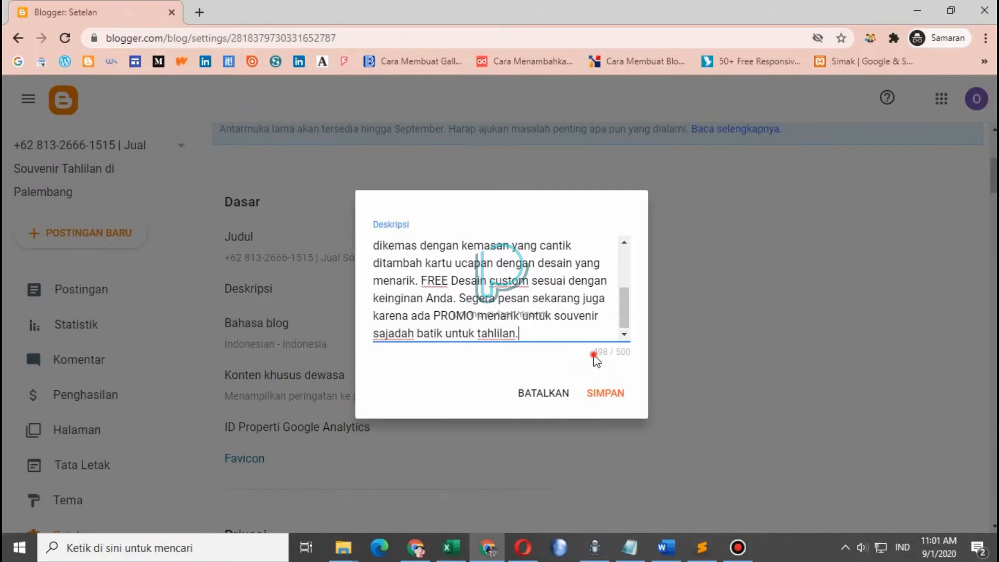
{"action": "left_click", "coordinate": [594, 355]}
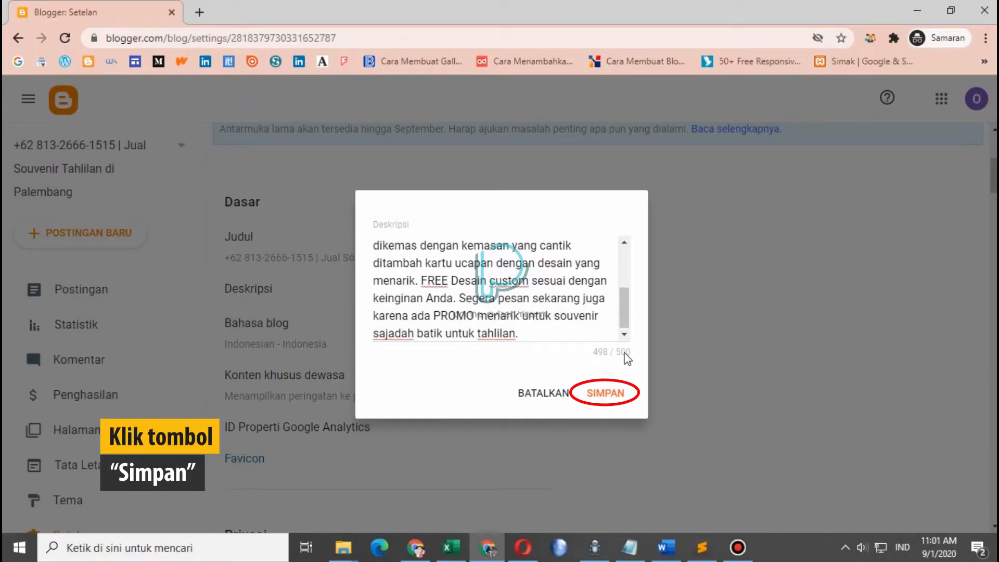
{"action": "scroll", "coordinate": [580, 319], "scroll_direction": "up", "scroll_amount": 3}
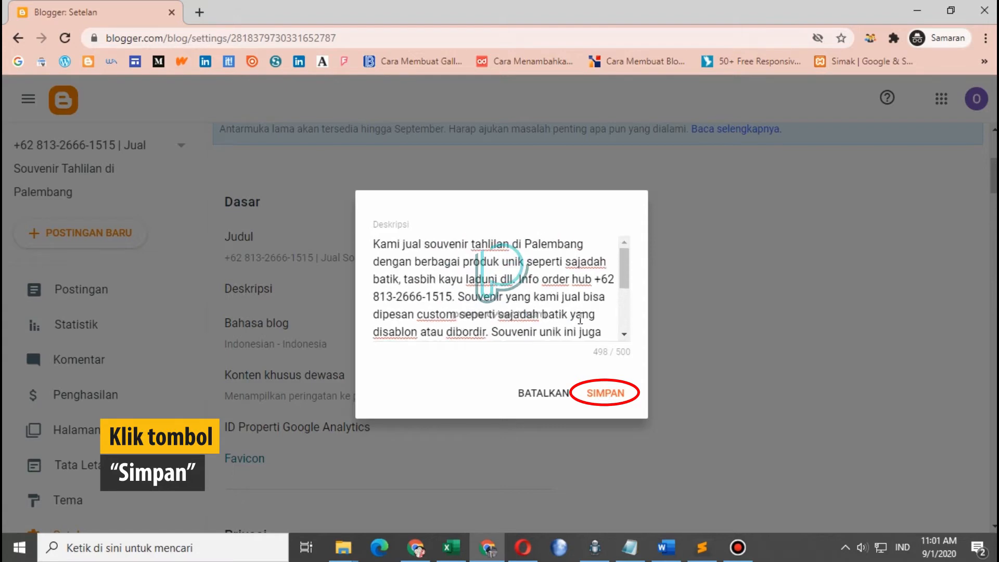
{"action": "left_click", "coordinate": [606, 393]}
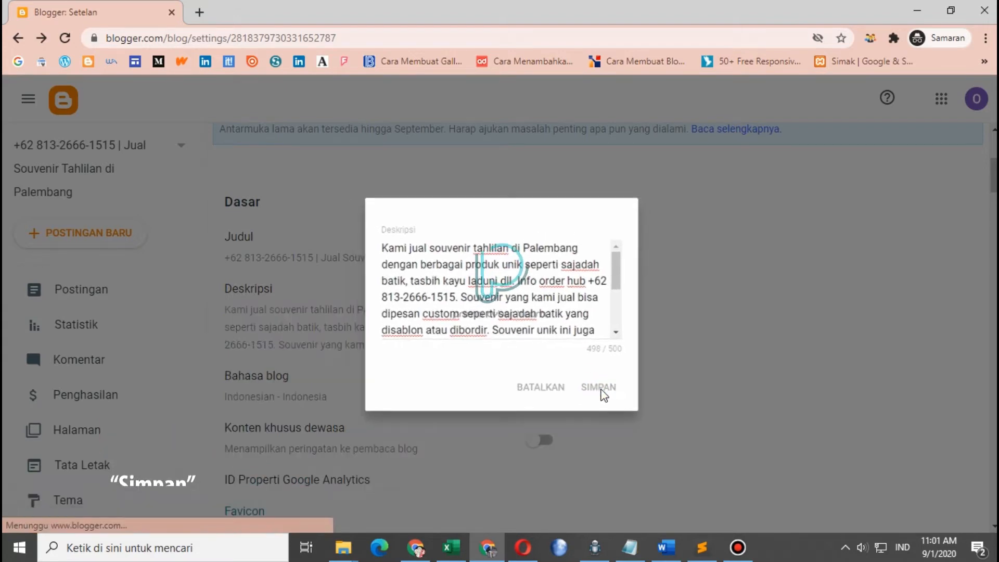
{"action": "scroll", "coordinate": [612, 391], "scroll_direction": "down", "scroll_amount": 3}
{"action": "scroll", "coordinate": [388, 328], "scroll_direction": "down", "scroll_amount": 10}
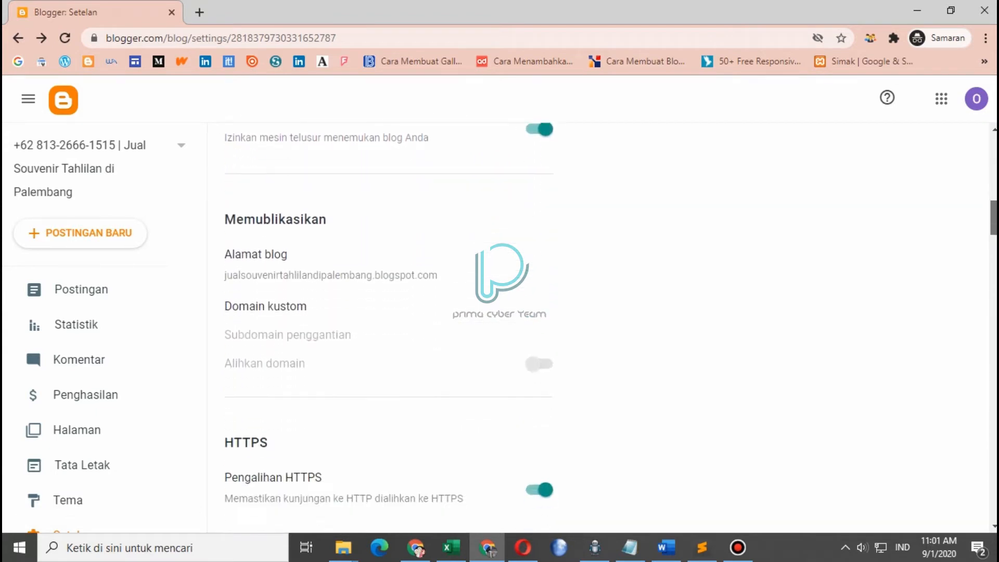
{"action": "scroll", "coordinate": [388, 328], "scroll_direction": "down", "scroll_amount": 10}
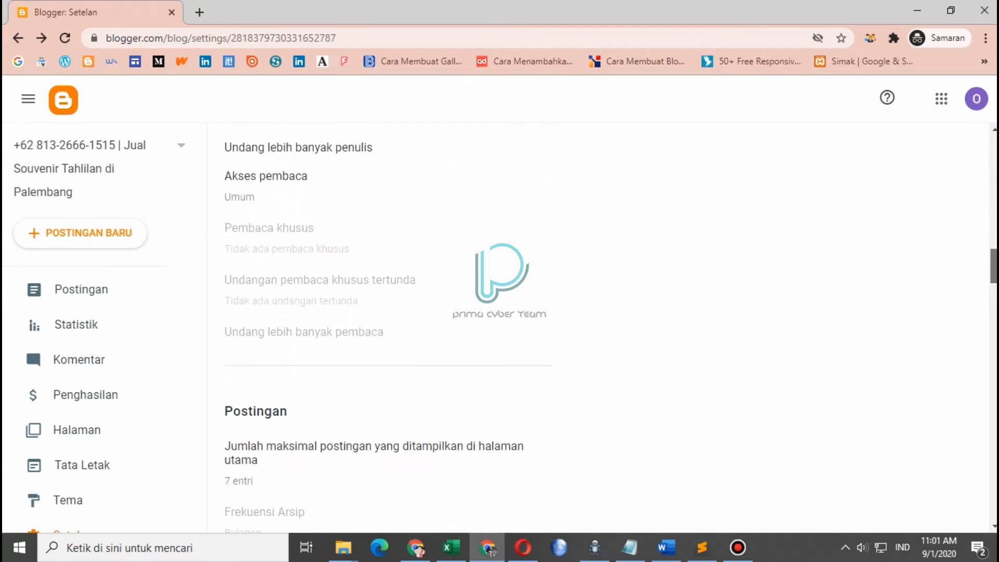
{"action": "scroll", "coordinate": [388, 328], "scroll_direction": "down", "scroll_amount": 5}
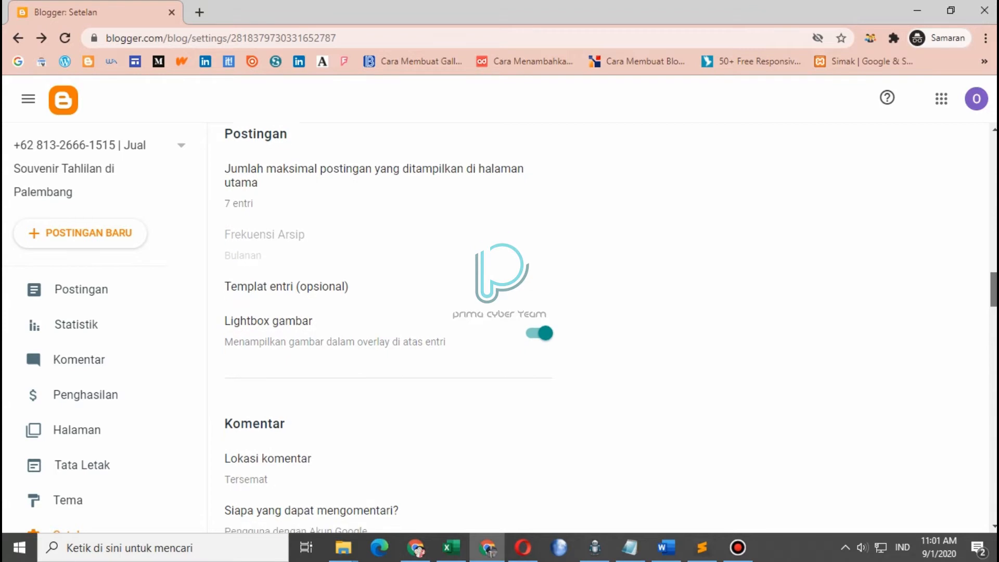
{"action": "scroll", "coordinate": [335, 290], "scroll_direction": "down", "scroll_amount": 3}
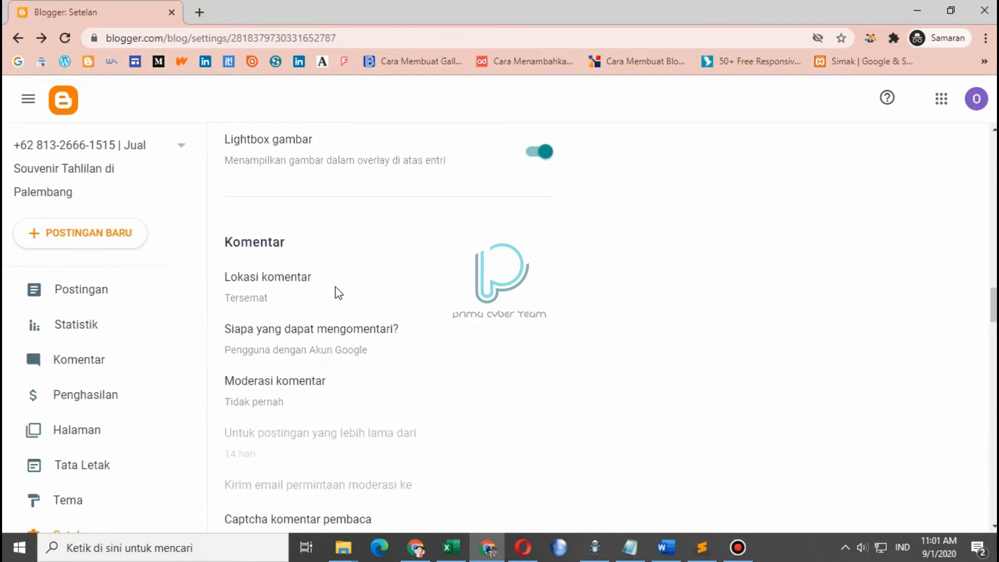
Set Lokasi komentar to Sembunyikan and save it
{"action": "left_click", "coordinate": [260, 298]}
{"action": "left_click", "coordinate": [380, 333]}
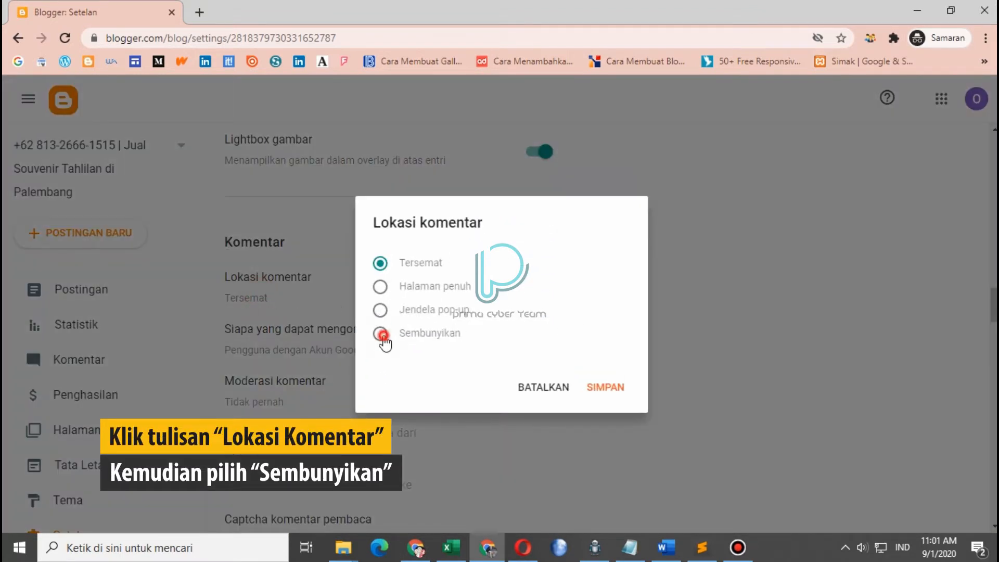
{"action": "left_click", "coordinate": [614, 388]}
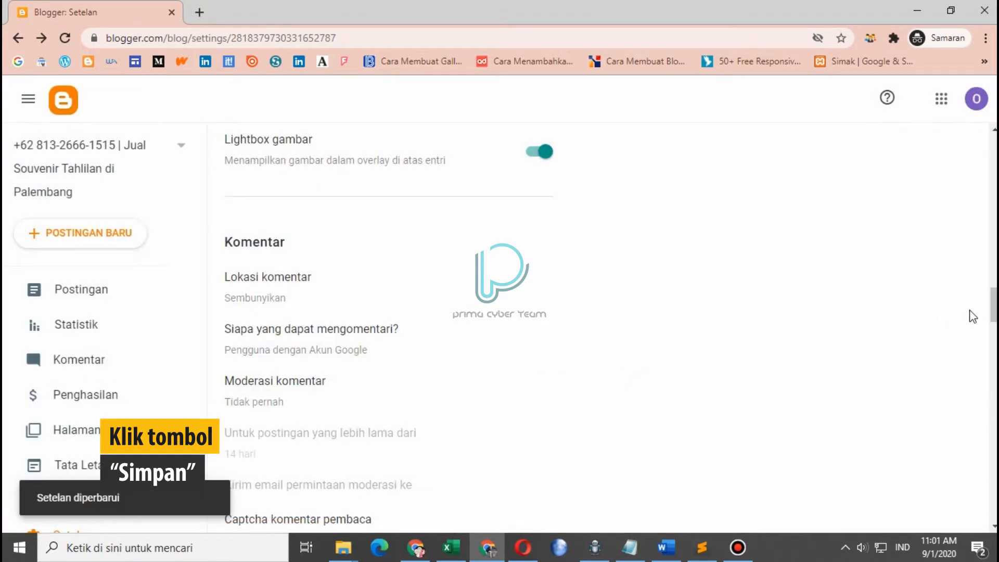
{"action": "scroll", "coordinate": [499, 328], "scroll_direction": "down", "scroll_amount": 10}
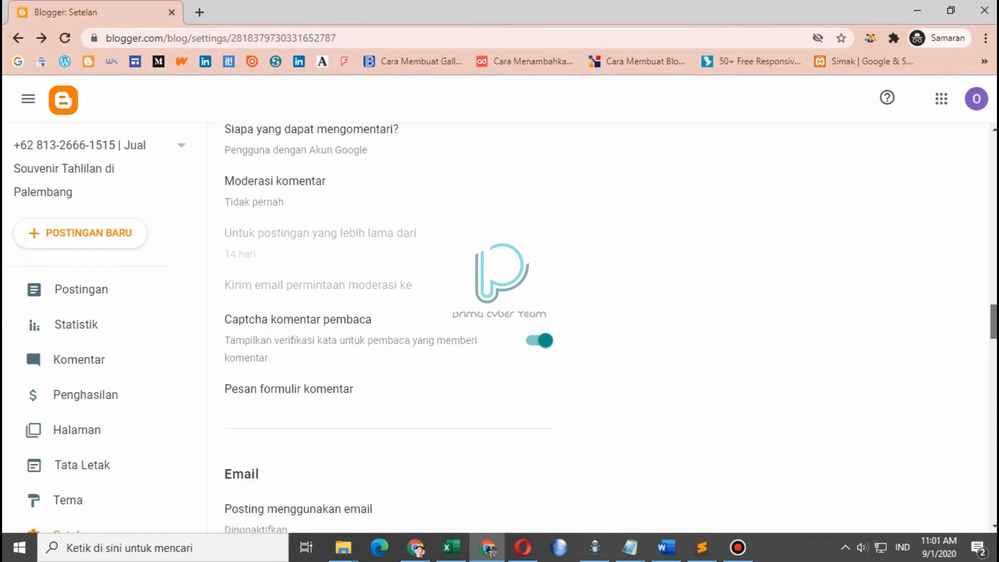
{"action": "left_click_drag", "start_coordinate": [996, 348], "coordinate": [991, 408]}
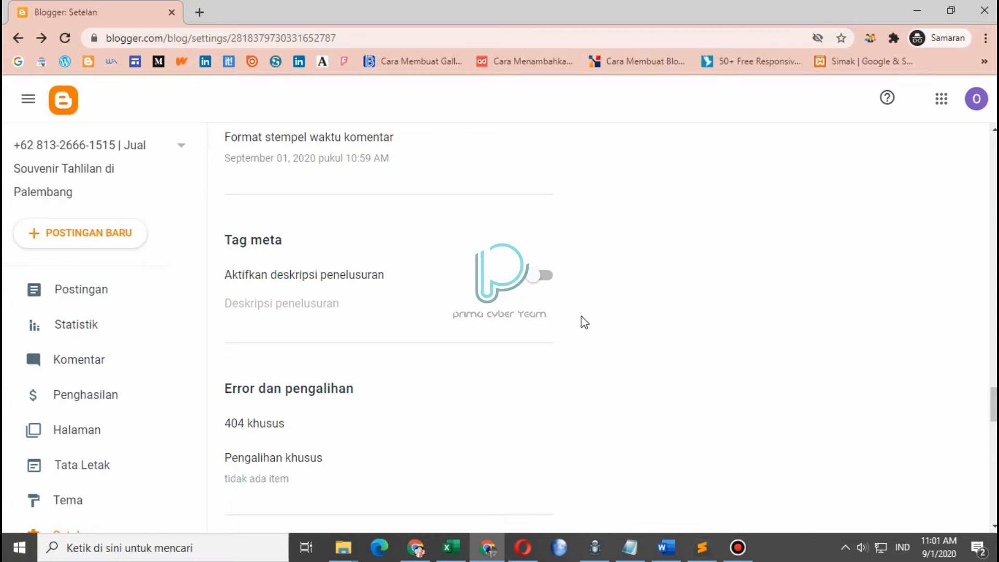
Enable the search description and save the pasted 149-character souvenir shop text
{"action": "left_click", "coordinate": [543, 277]}
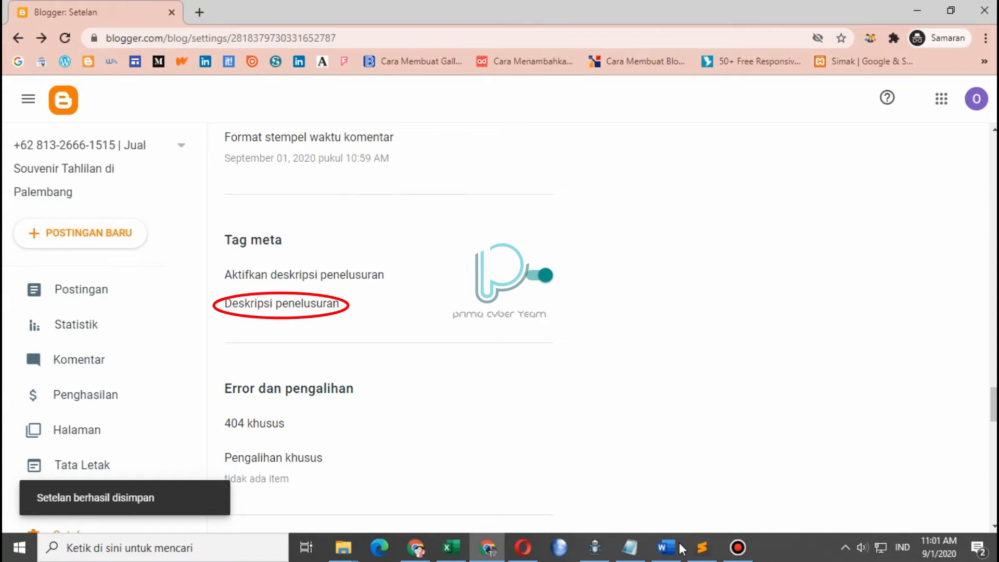
{"action": "left_click", "coordinate": [286, 302]}
{"action": "left_click", "coordinate": [399, 296]}
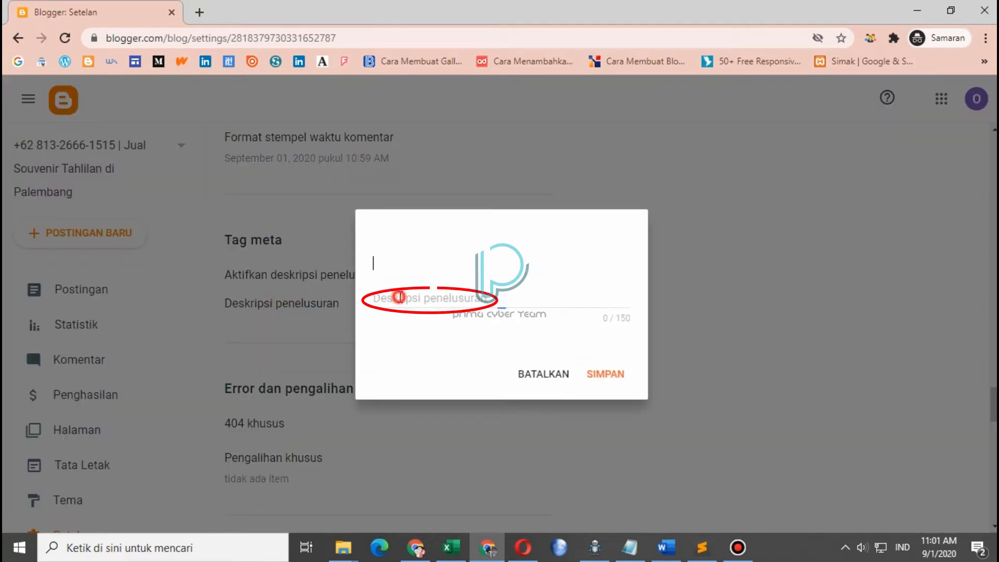
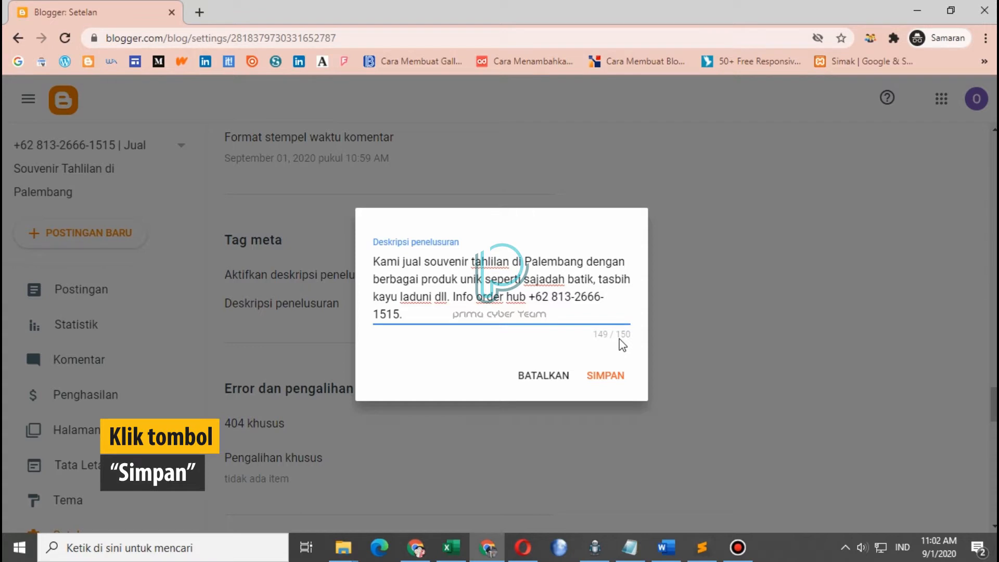
{"action": "left_click", "coordinate": [596, 376]}
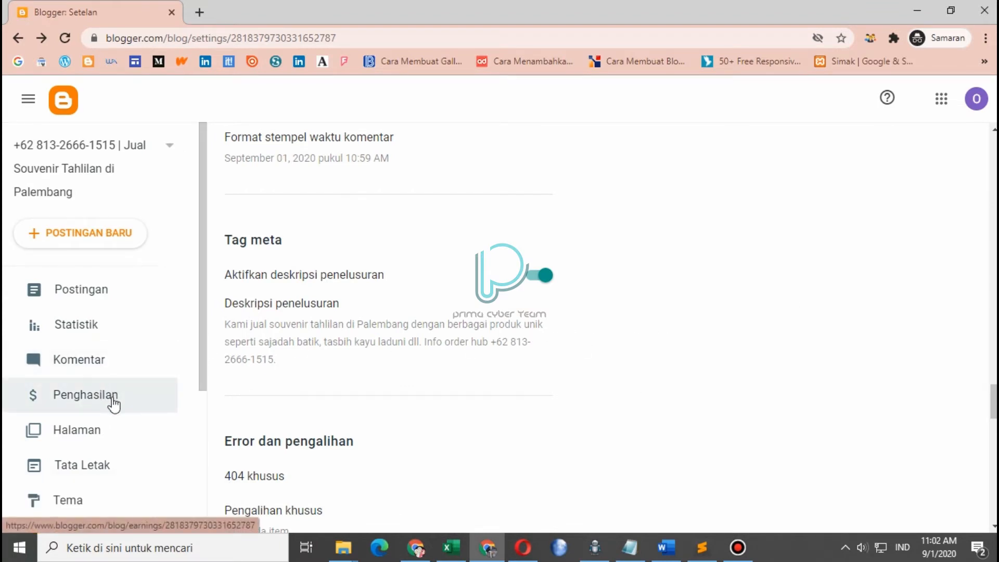
Go back to the blog's empty Postingan list
{"action": "scroll", "coordinate": [112, 403], "scroll_direction": "down", "scroll_amount": 1}
{"action": "scroll", "coordinate": [111, 404], "scroll_direction": "up", "scroll_amount": 1}
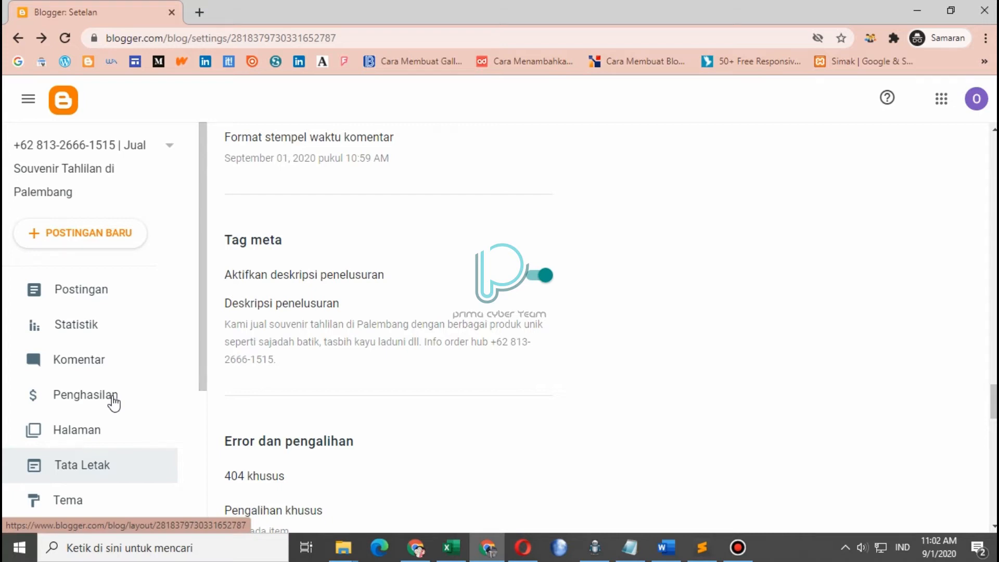
{"action": "left_click", "coordinate": [113, 237]}
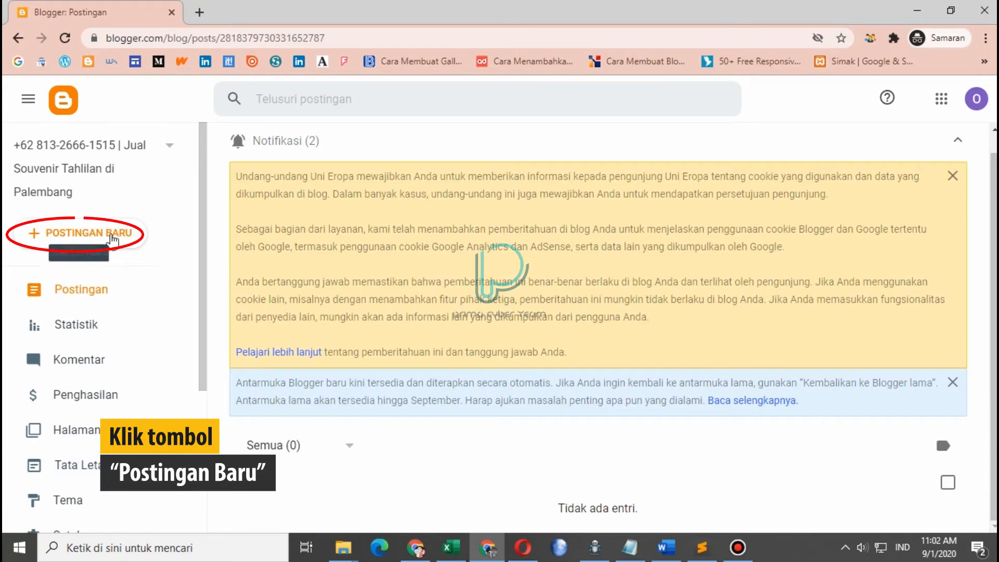
Start a new post titled 'TERBARU!!!', the order phone number, and 'Jual Souvenir Tahlilan di Palembang'
{"action": "left_click", "coordinate": [100, 239]}
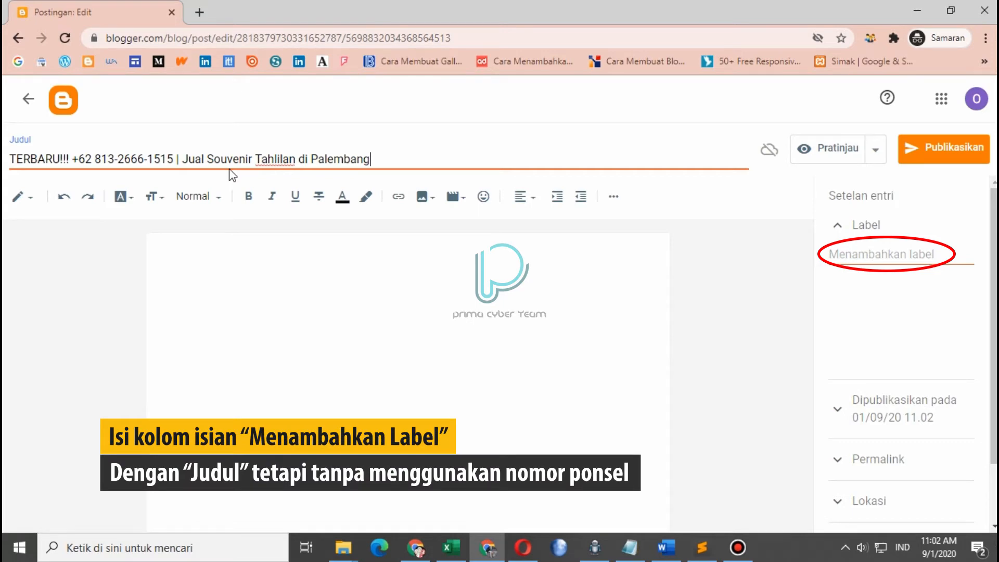
{"action": "left_click", "coordinate": [255, 270]}
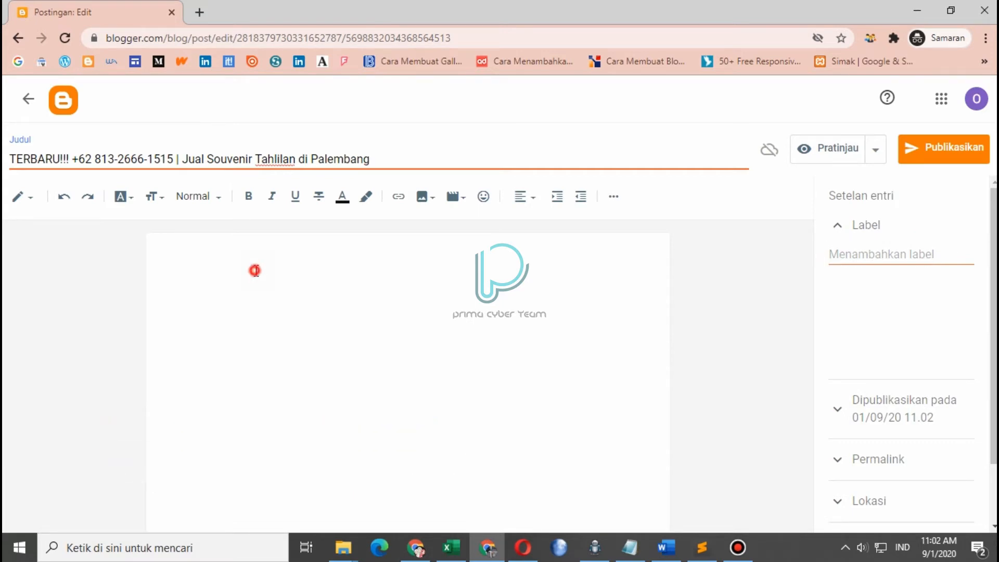
{"action": "left_click", "coordinate": [629, 547]}
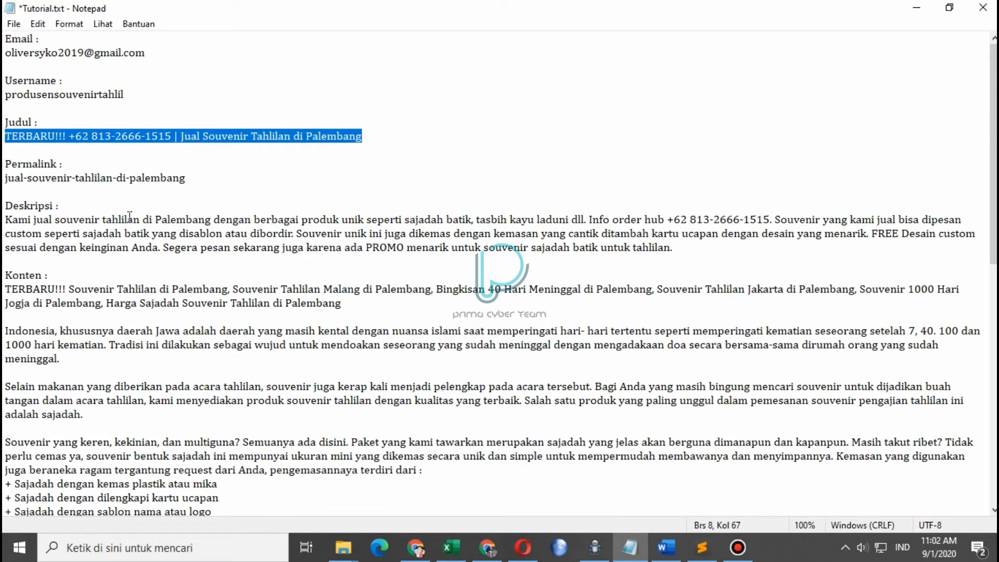
Copy 'Jual Souvenir Tahlilan di Palembang' from the notes and apply it as a new post label
{"action": "left_click_drag", "start_coordinate": [181, 137], "coordinate": [348, 144]}
{"action": "right_click", "coordinate": [348, 143]}
{"action": "left_click", "coordinate": [364, 186]}
{"action": "left_click", "coordinate": [487, 547]}
{"action": "left_click", "coordinate": [881, 252]}
{"action": "right_click", "coordinate": [881, 253]}
{"action": "left_click", "coordinate": [840, 368]}
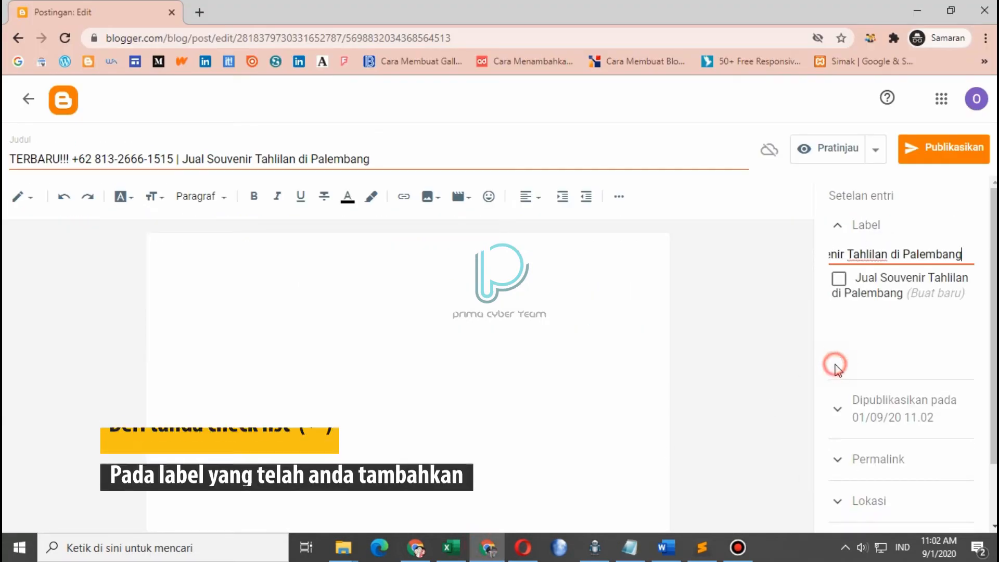
{"action": "left_click", "coordinate": [866, 286]}
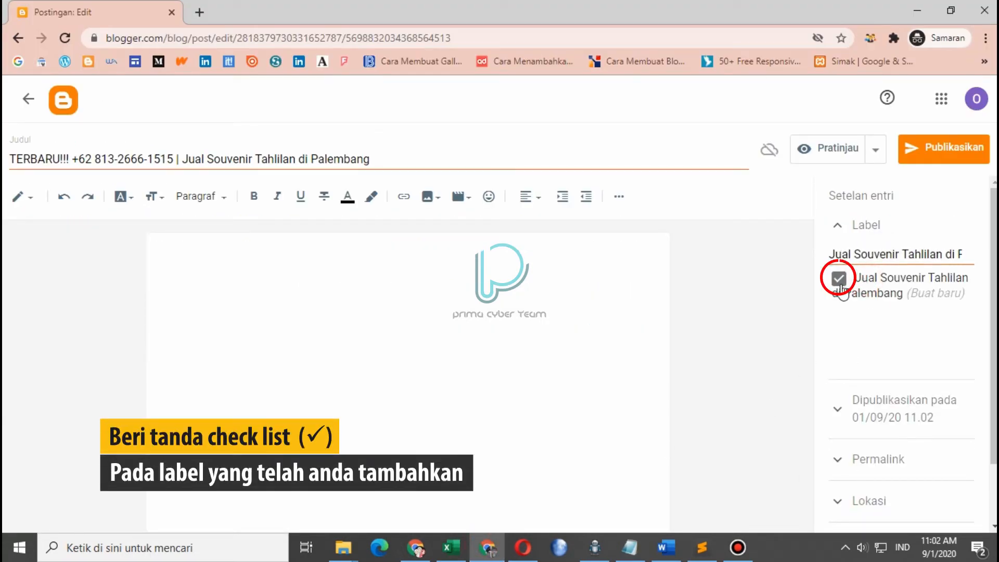
{"action": "left_click", "coordinate": [863, 226]}
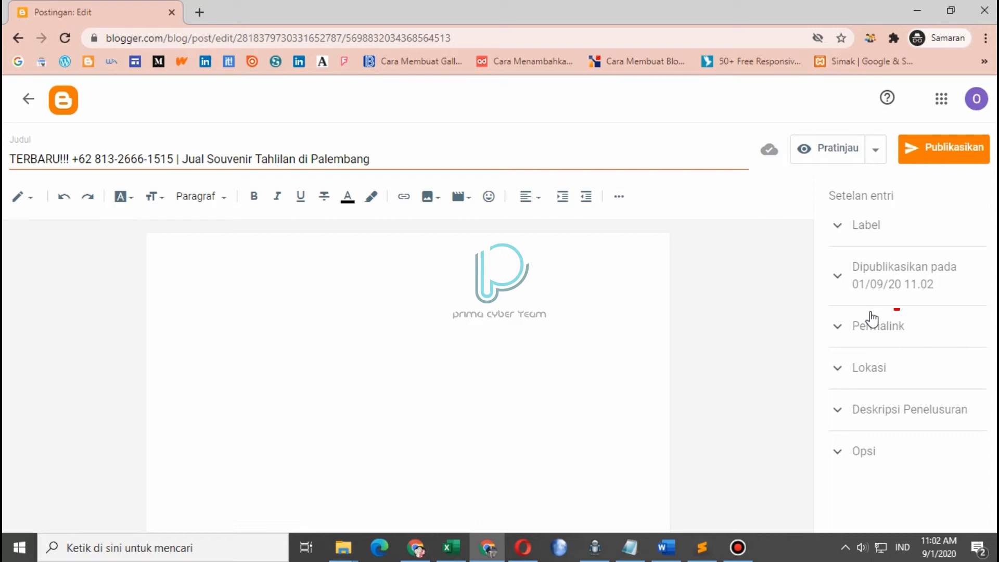
Give the post the custom permalink jual-souvenir-tahlilan-di-palembang
{"action": "left_click", "coordinate": [868, 328]}
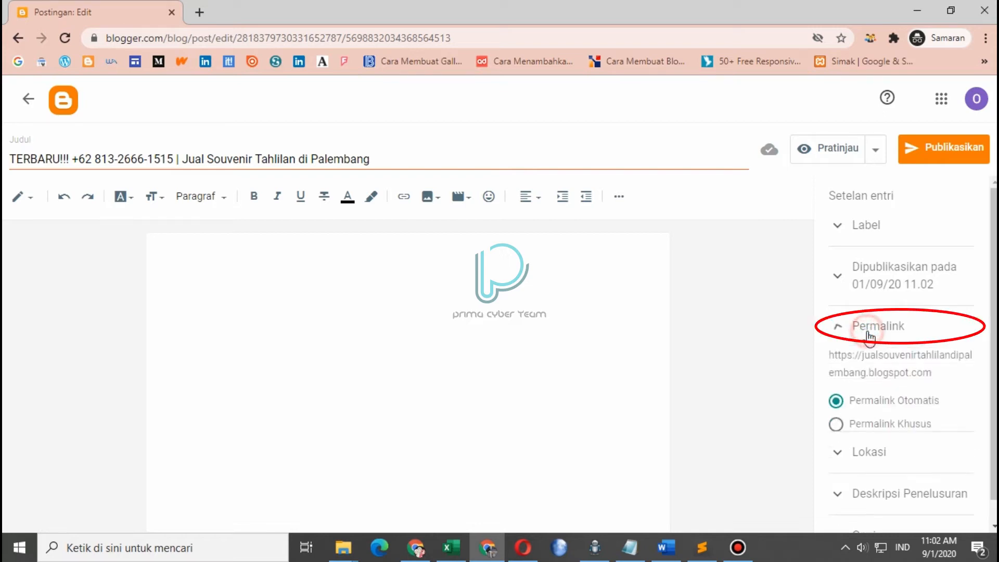
{"action": "left_click_drag", "start_coordinate": [993, 286], "coordinate": [994, 334]}
{"action": "left_click", "coordinate": [837, 398]}
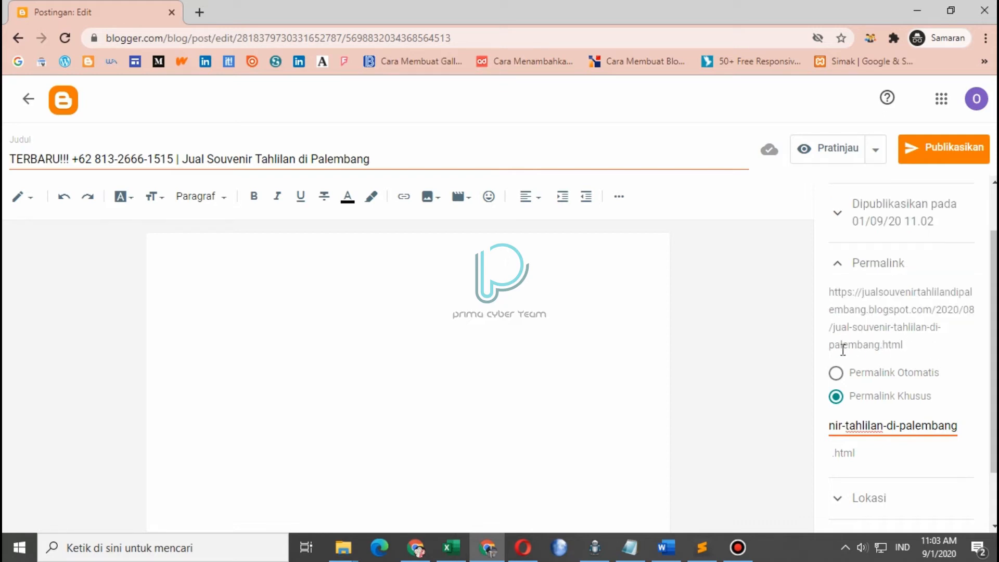
{"action": "left_click", "coordinate": [878, 281]}
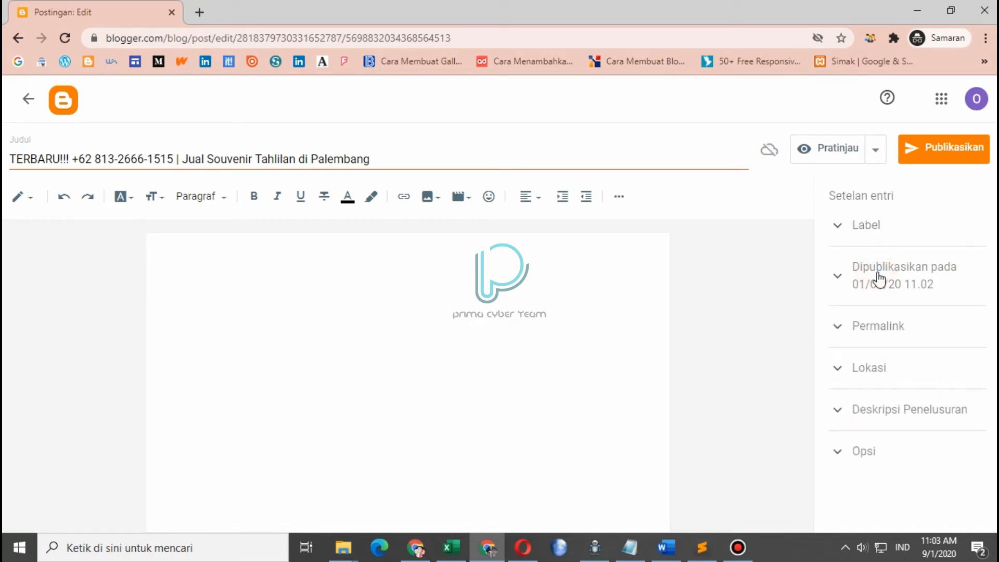
Paste the souvenir sales blurb from the notes into the search description as plain text
{"action": "left_click", "coordinate": [854, 417]}
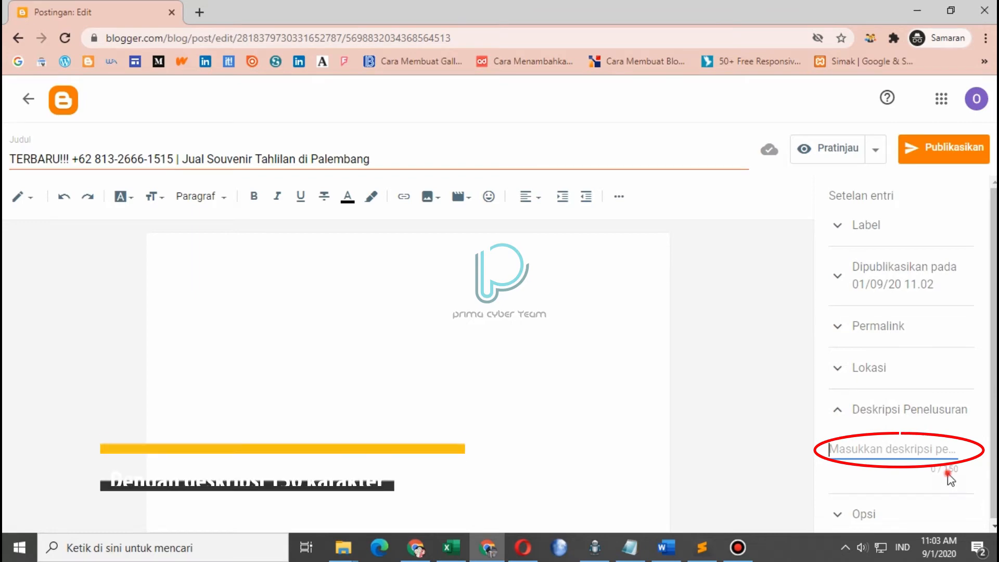
{"action": "left_click", "coordinate": [629, 547]}
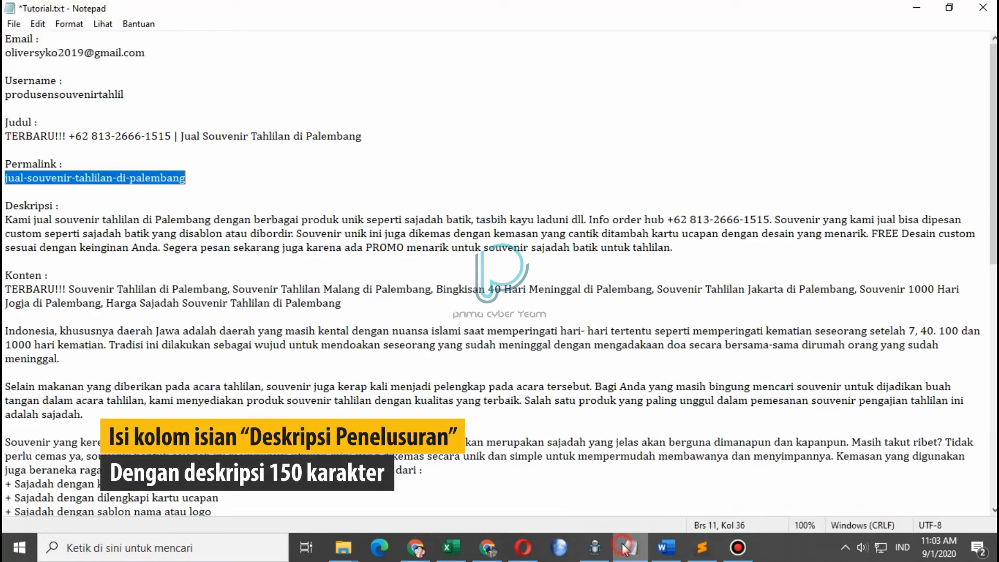
{"action": "left_click_drag", "start_coordinate": [5, 220], "coordinate": [776, 221]}
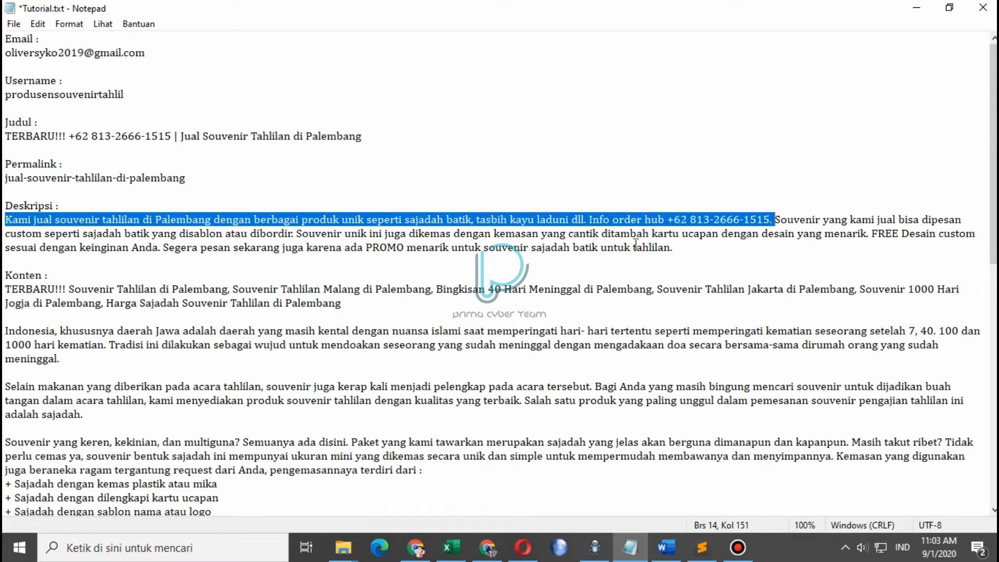
{"action": "right_click", "coordinate": [648, 219]}
{"action": "left_click", "coordinate": [666, 270]}
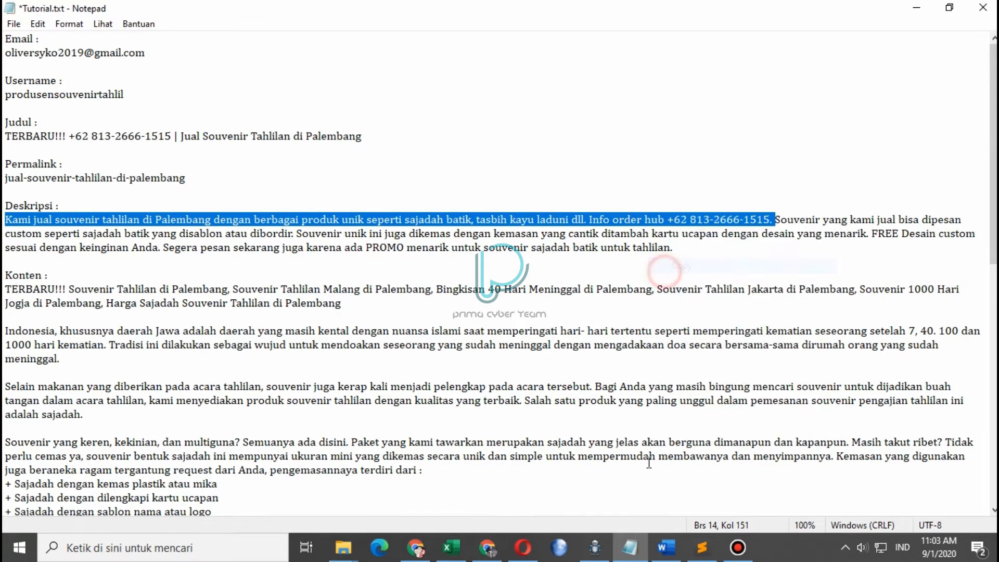
{"action": "left_click", "coordinate": [487, 548]}
{"action": "right_click", "coordinate": [880, 449]}
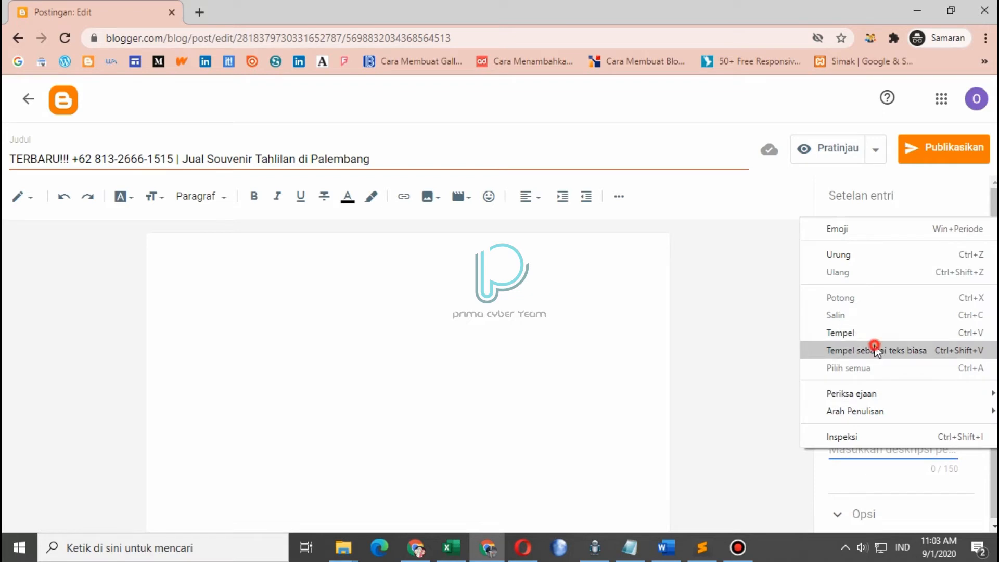
{"action": "left_click", "coordinate": [878, 350]}
Fold away the search description settings and place the caret at the top of the post body
{"action": "scroll", "coordinate": [937, 469], "scroll_direction": "down", "scroll_amount": 1}
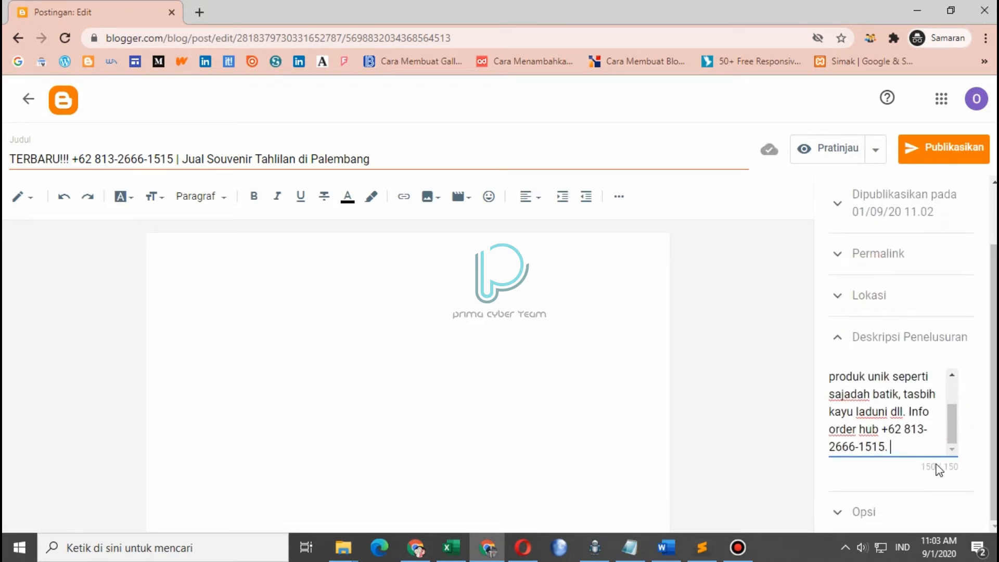
{"action": "scroll", "coordinate": [941, 471], "scroll_direction": "up", "scroll_amount": 1}
{"action": "left_click_drag", "start_coordinate": [994, 442], "coordinate": [994, 496]}
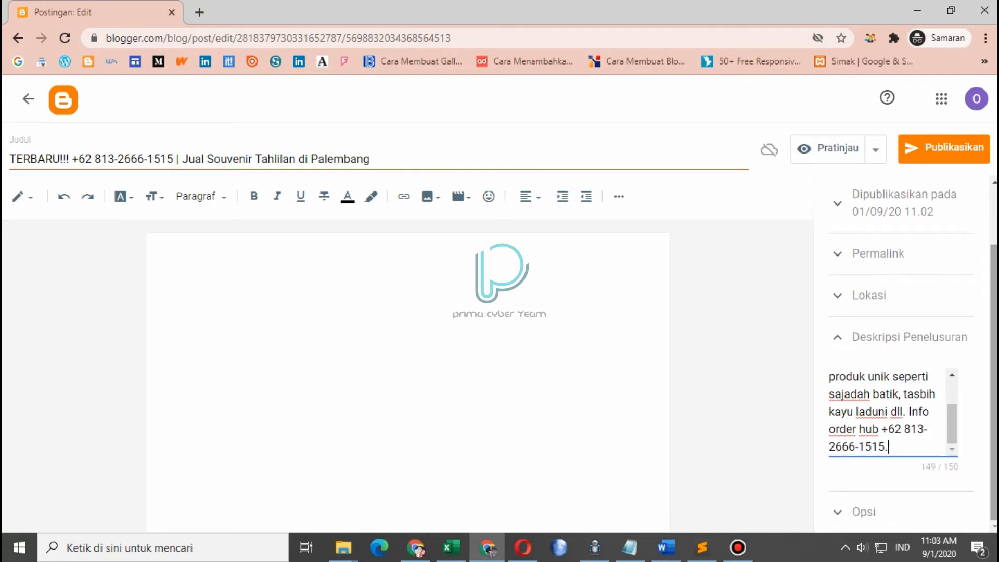
{"action": "left_click", "coordinate": [897, 343]}
{"action": "left_click", "coordinate": [896, 415]}
{"action": "left_click", "coordinate": [899, 420]}
{"action": "left_click", "coordinate": [316, 274]}
{"action": "left_click", "coordinate": [629, 547]}
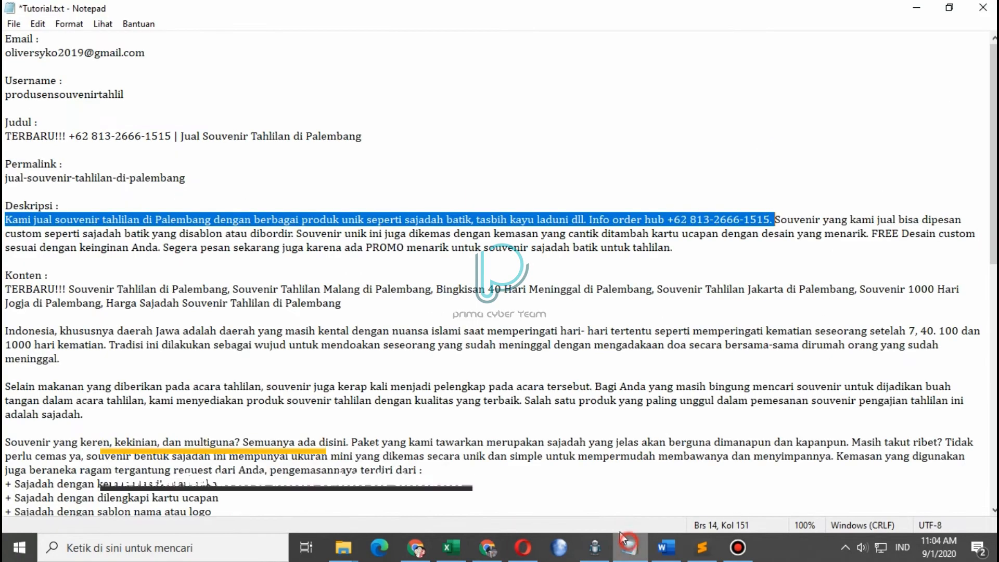
Paste the article from Konten through the hashtags into the post body as plain text
{"action": "left_click_drag", "start_coordinate": [4, 289], "coordinate": [282, 372]}
{"action": "right_click", "coordinate": [254, 364]}
{"action": "left_click", "coordinate": [300, 188]}
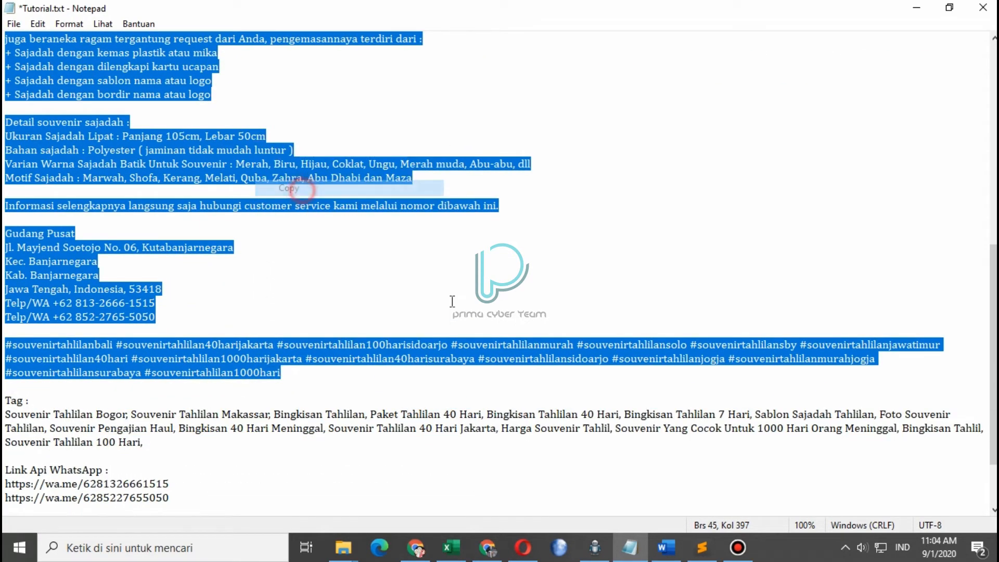
{"action": "left_click", "coordinate": [489, 547]}
{"action": "right_click", "coordinate": [278, 267]}
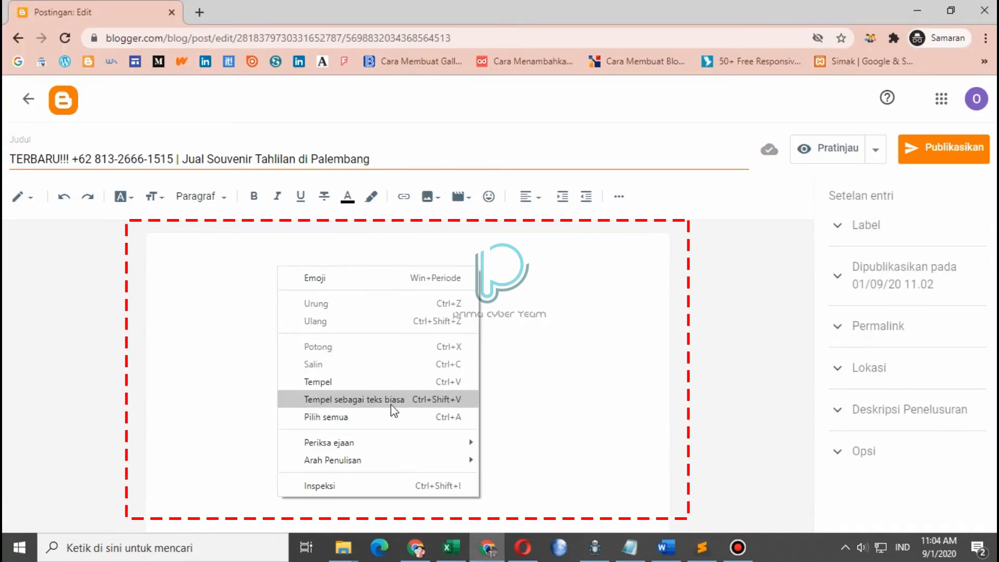
{"action": "left_click", "coordinate": [375, 405]}
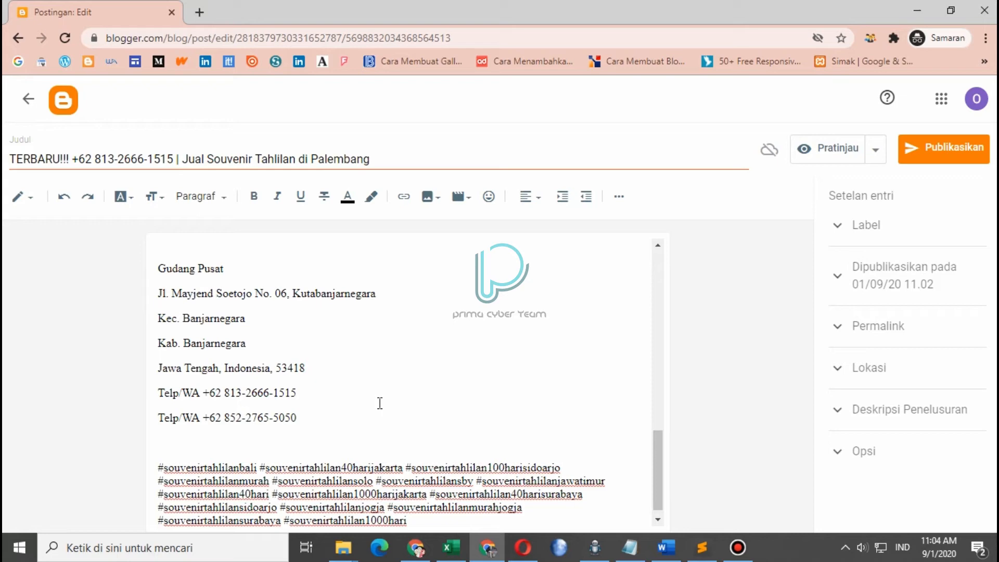
{"action": "scroll", "coordinate": [380, 403], "scroll_direction": "down", "scroll_amount": 1}
{"action": "left_click_drag", "start_coordinate": [297, 381], "coordinate": [206, 382]}
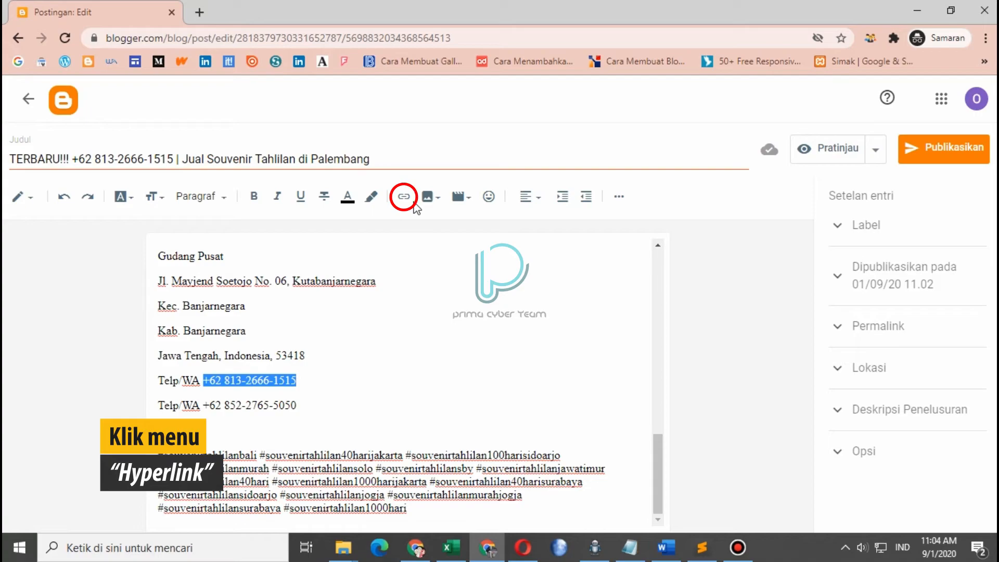
Link the Telp/WA contact numbers to their WhatsApp wa.me chat addresses
{"action": "left_click", "coordinate": [404, 197]}
{"action": "left_click", "coordinate": [499, 297]}
{"action": "key", "text": "ctrl+v"}
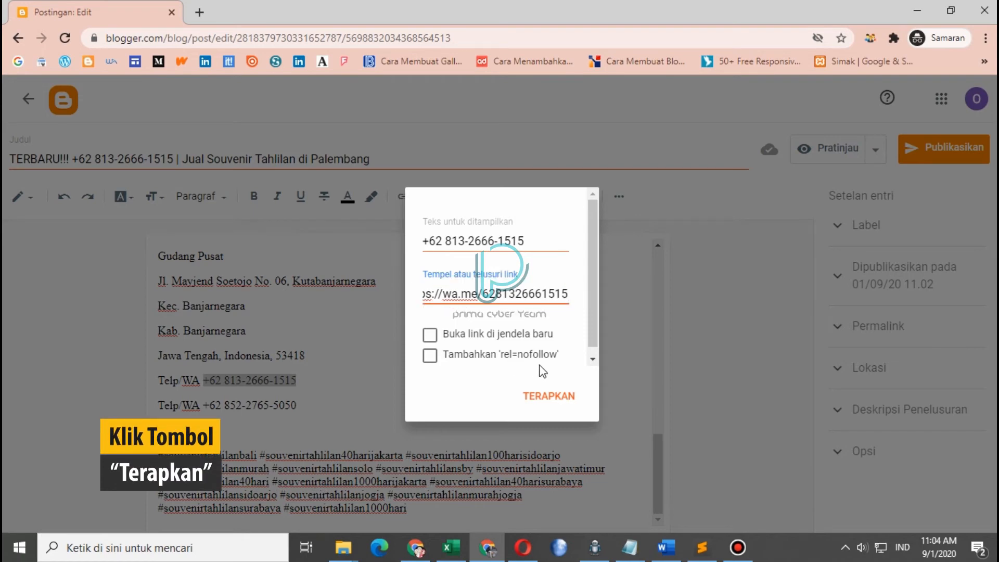
{"action": "left_click", "coordinate": [549, 397]}
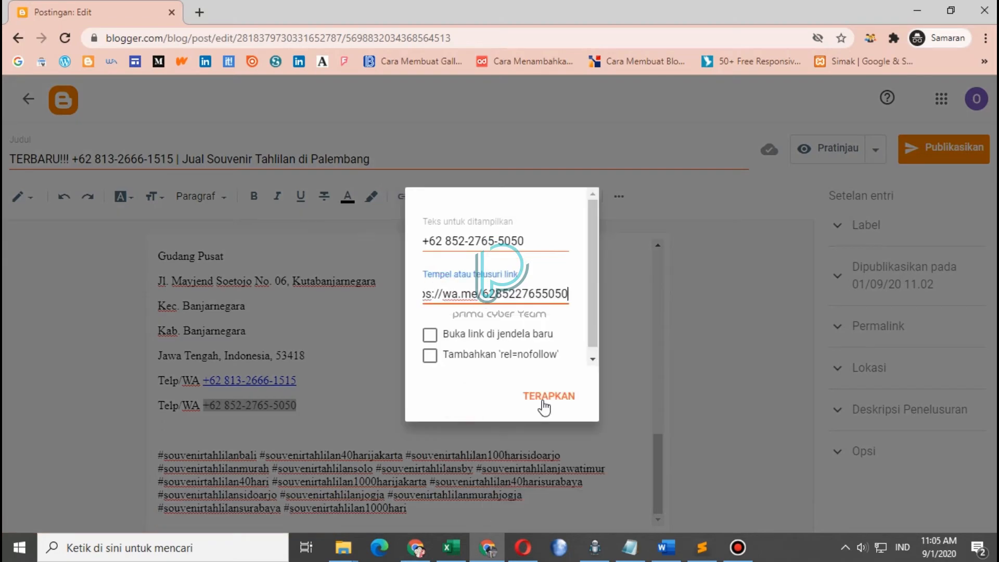
{"action": "left_click", "coordinate": [544, 408]}
{"action": "left_click_drag", "start_coordinate": [660, 468], "coordinate": [666, 276]}
{"action": "left_click", "coordinate": [158, 251]}
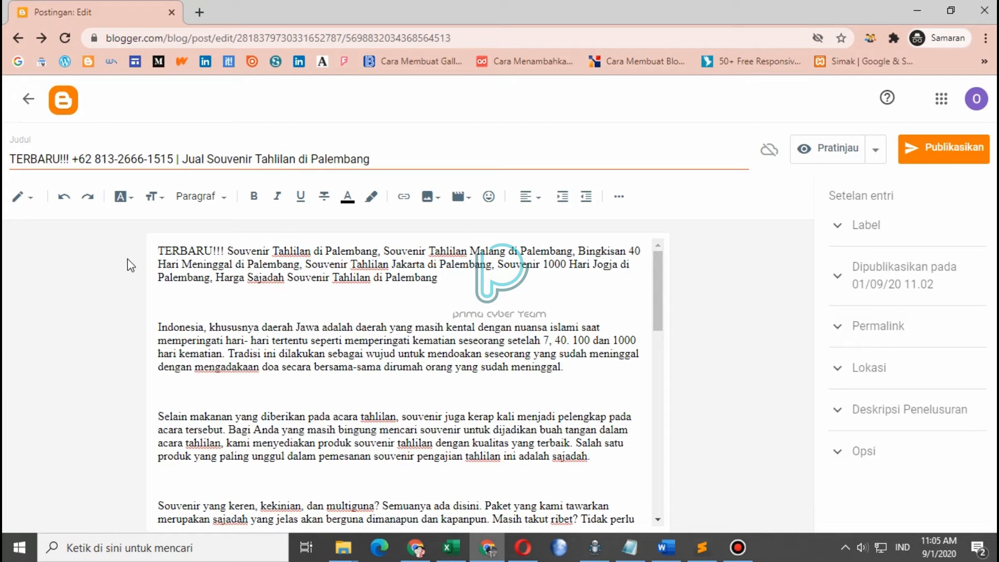
Justify all of the article's paragraphs with the Ratakan alignment
{"action": "left_click_drag", "start_coordinate": [161, 249], "coordinate": [635, 276]}
{"action": "left_click", "coordinate": [526, 196]}
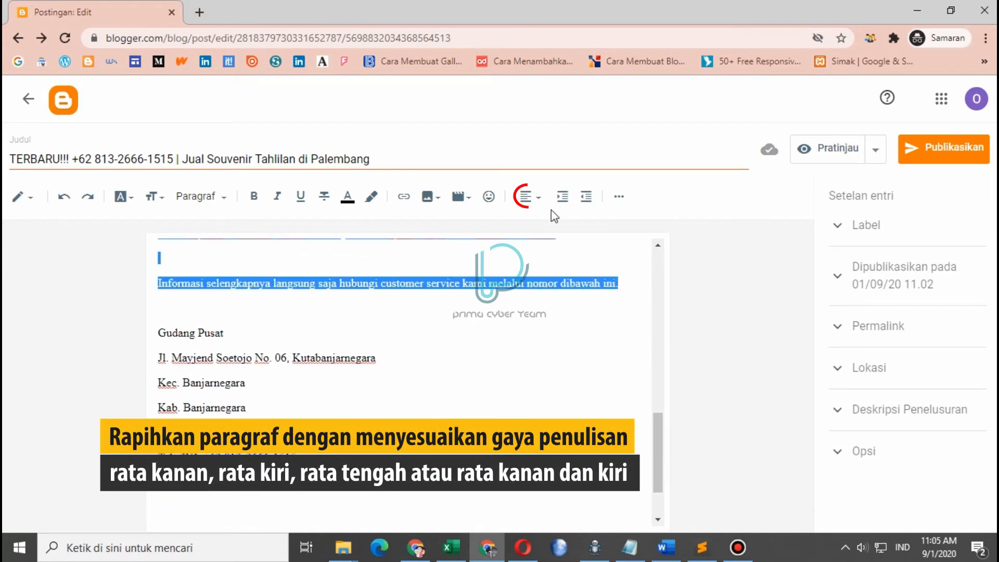
{"action": "left_click", "coordinate": [569, 308]}
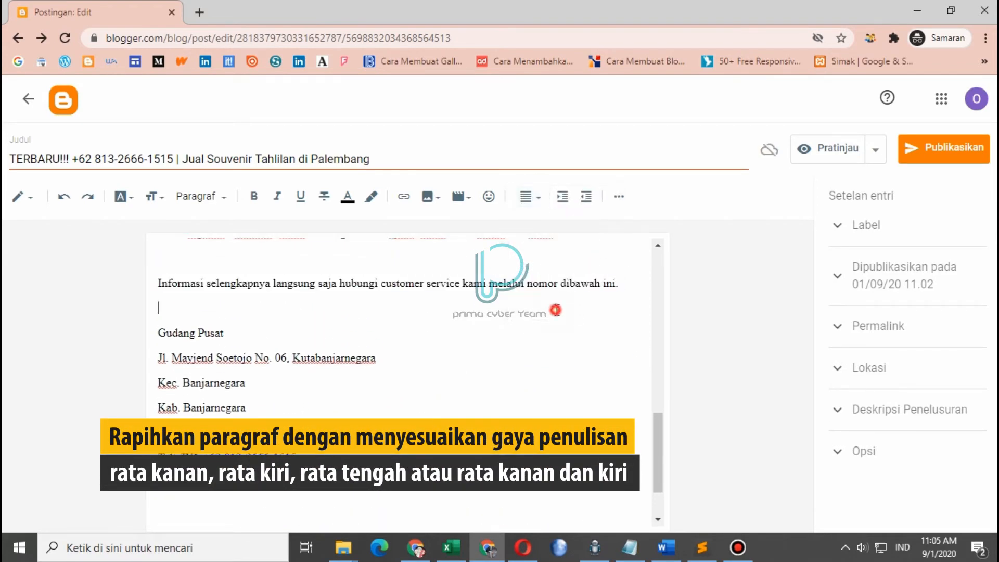
Place the caret after the opening paragraph and bring up the image insertion options
{"action": "scroll", "coordinate": [554, 313], "scroll_direction": "up", "scroll_amount": 15}
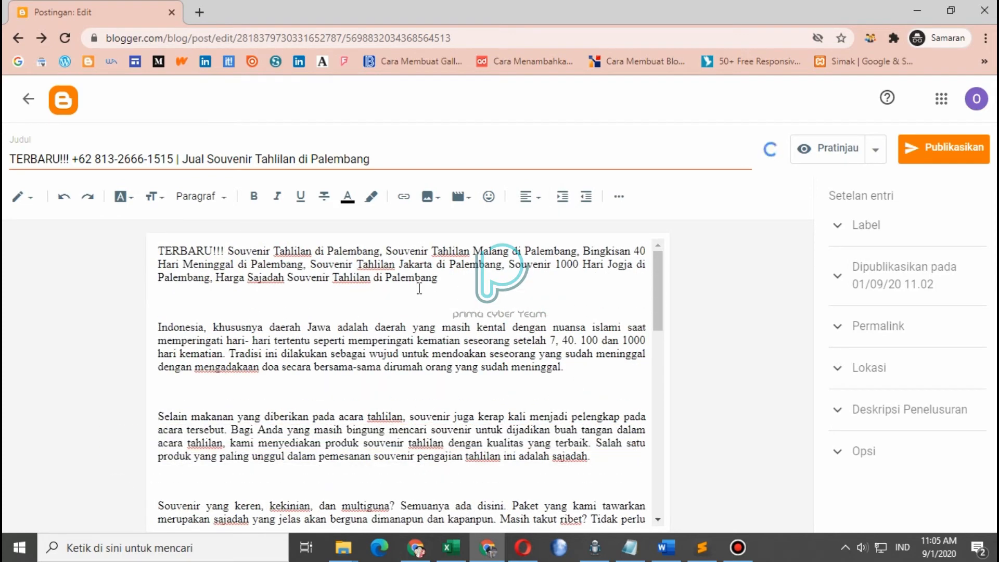
{"action": "left_click", "coordinate": [284, 301]}
{"action": "left_click", "coordinate": [160, 249]}
{"action": "left_click", "coordinate": [428, 198]}
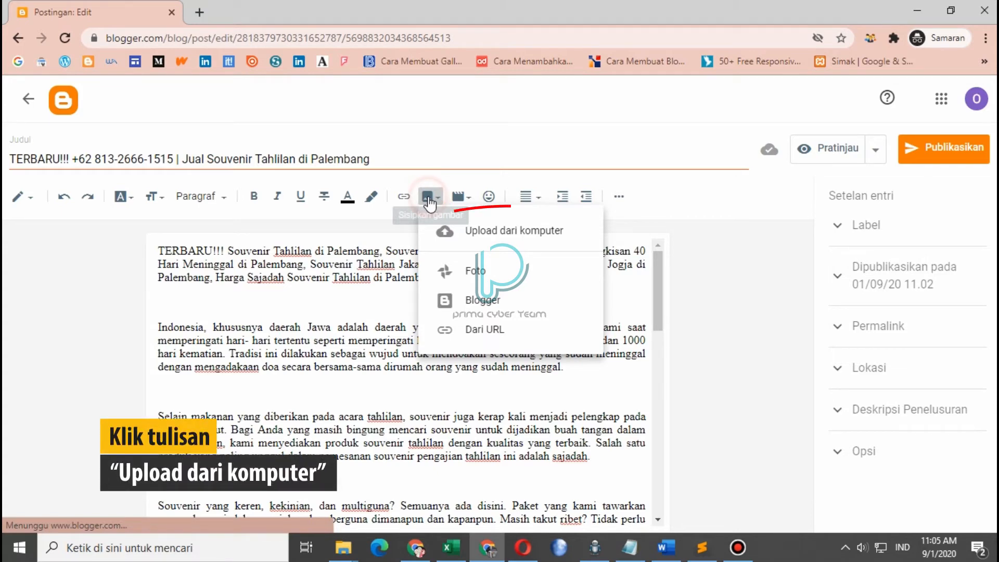
Upload 1515-5.jpg from Server/Foto/Souvenir Tahlilan/Mei 2019/1515 and insert it into the post
{"action": "left_click", "coordinate": [450, 233]}
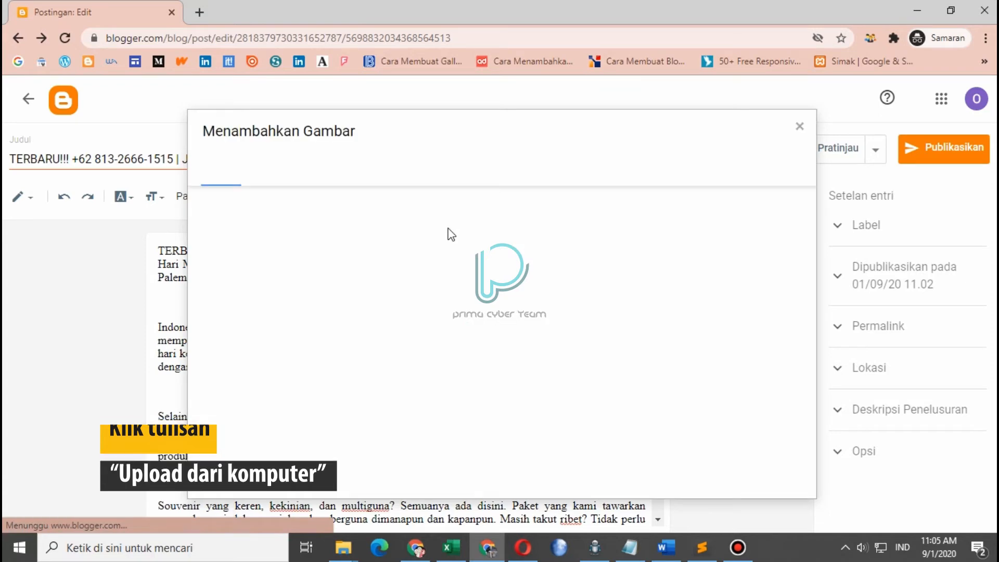
{"action": "left_click", "coordinate": [224, 207]}
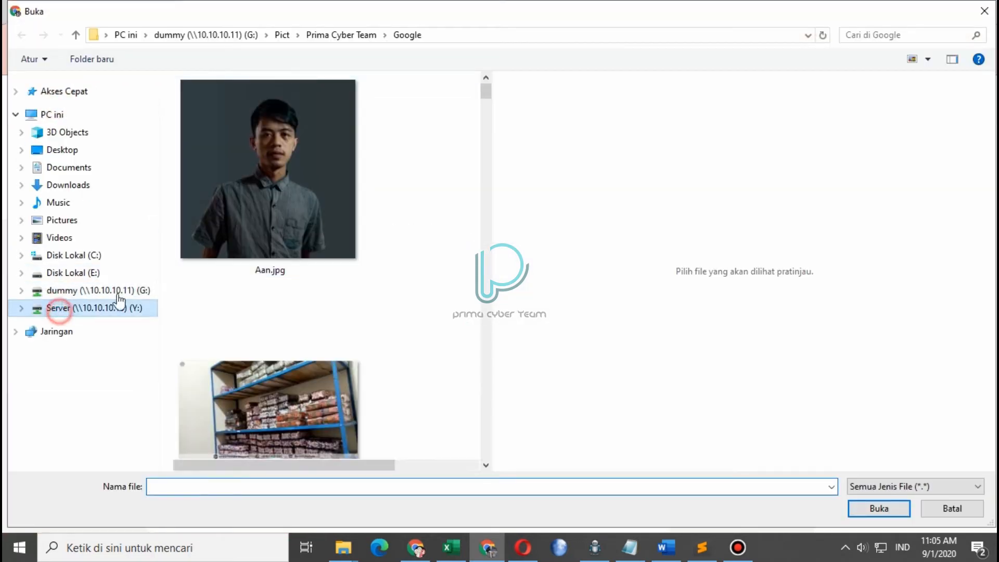
{"action": "left_click", "coordinate": [78, 308]}
{"action": "double_click", "coordinate": [275, 148]}
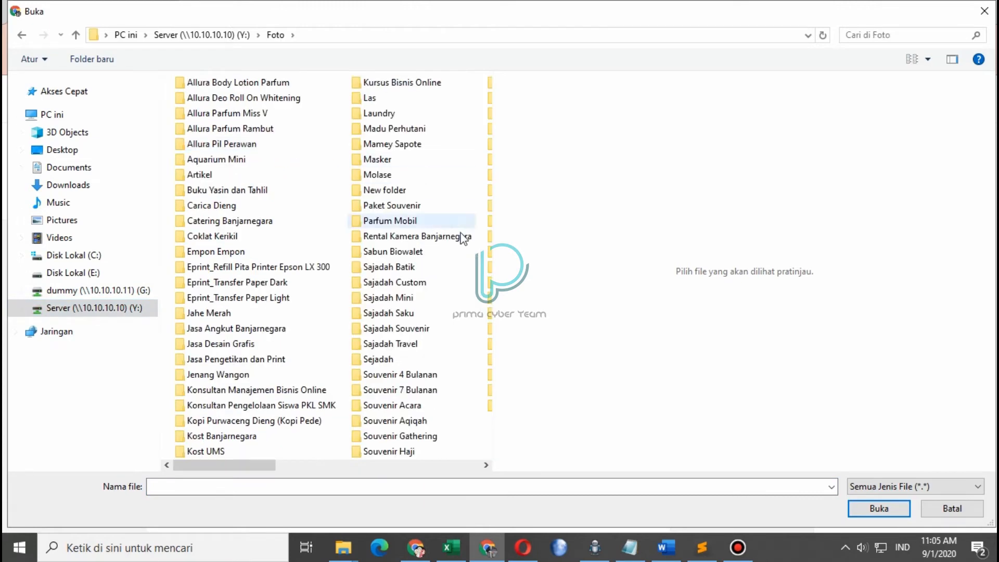
{"action": "scroll", "coordinate": [334, 413], "scroll_direction": "down", "scroll_amount": 5}
{"action": "double_click", "coordinate": [258, 260]}
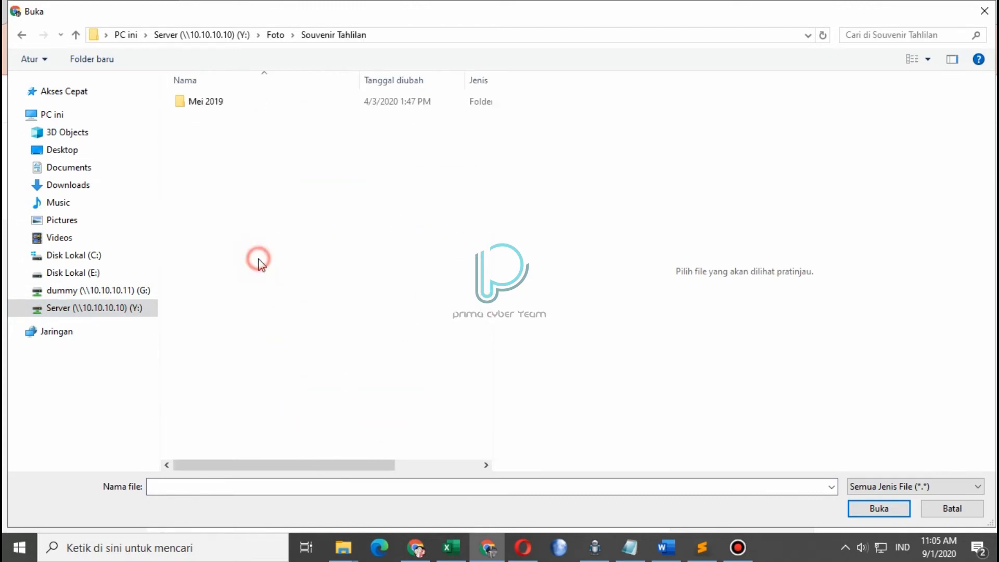
{"action": "double_click", "coordinate": [281, 99]}
{"action": "double_click", "coordinate": [259, 132]}
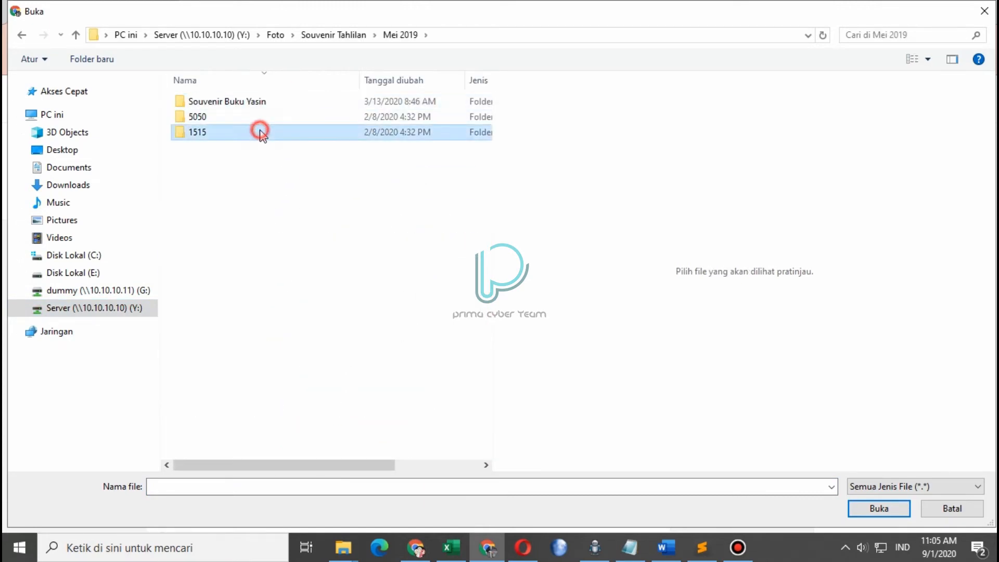
{"action": "double_click", "coordinate": [312, 229]}
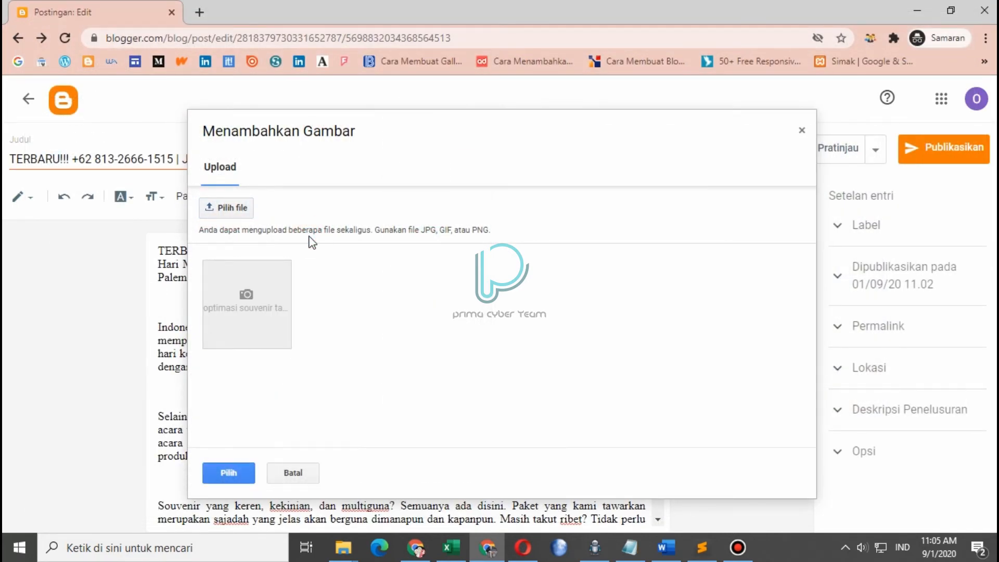
{"action": "left_click", "coordinate": [267, 298]}
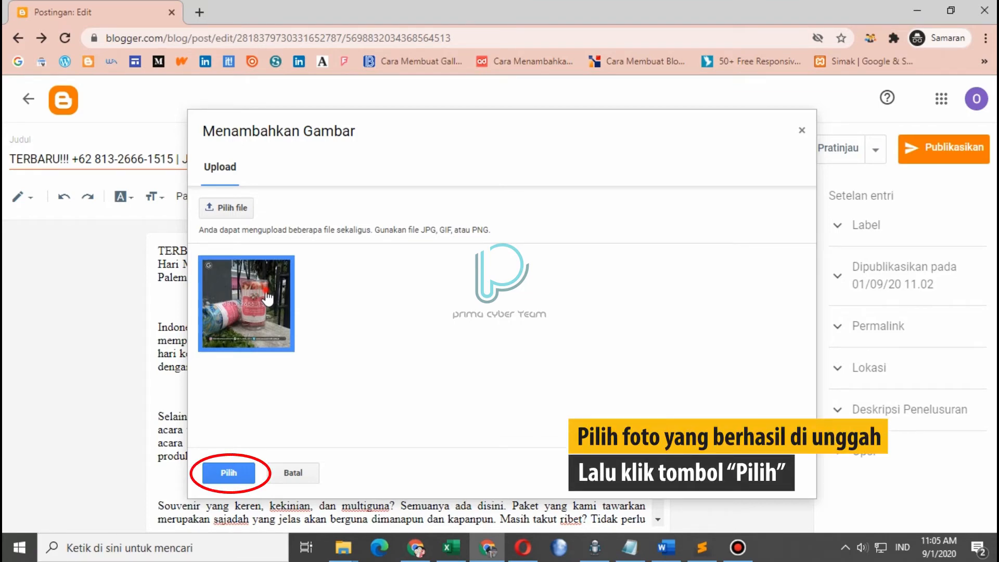
{"action": "double_click", "coordinate": [266, 293]}
Remove the empty line above the opening paragraph and select the product photo
{"action": "scroll", "coordinate": [465, 338], "scroll_direction": "down", "scroll_amount": 2}
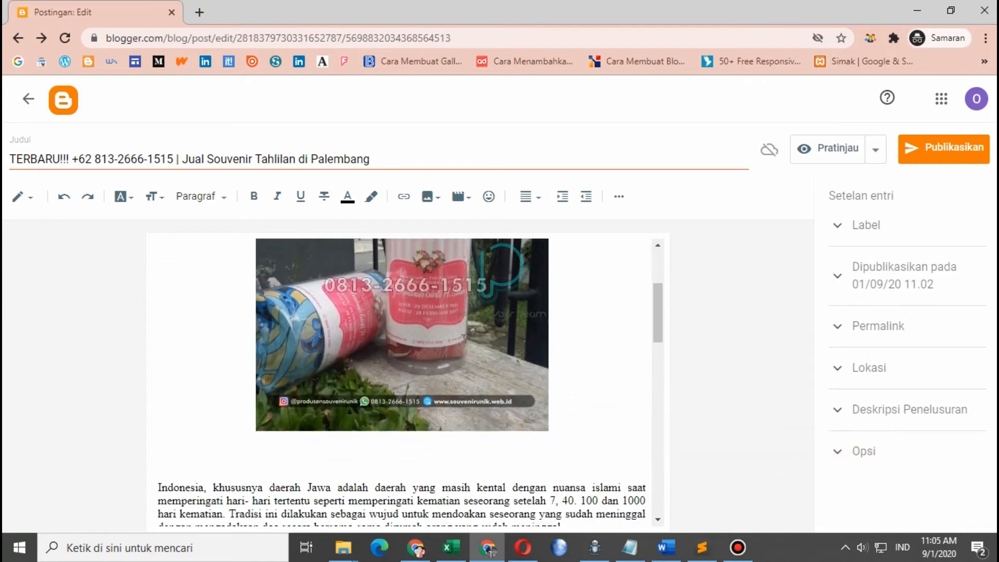
{"action": "scroll", "coordinate": [464, 336], "scroll_direction": "down", "scroll_amount": 1}
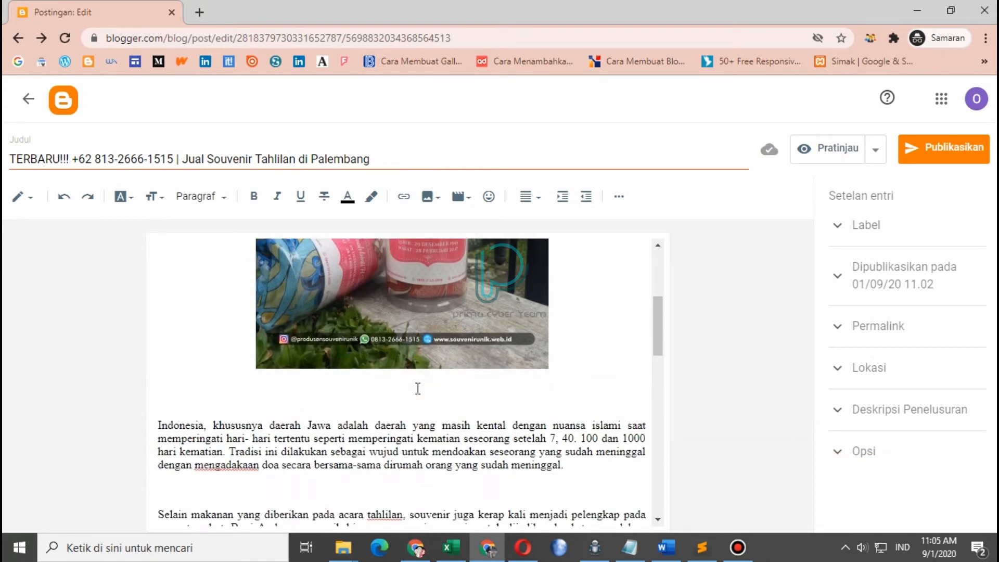
{"action": "key", "text": "BackSpace"}
{"action": "scroll", "coordinate": [417, 388], "scroll_direction": "up", "scroll_amount": 2}
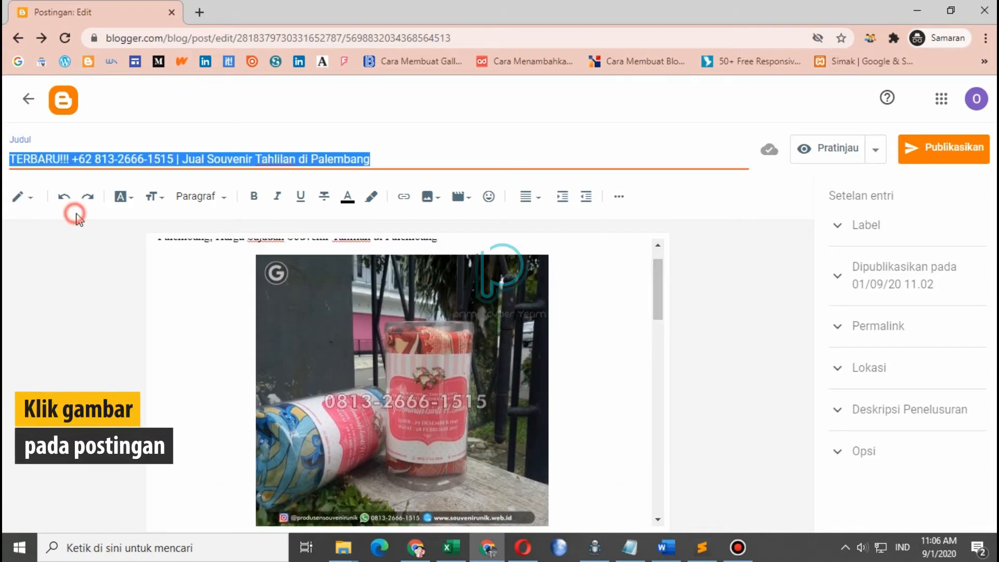
{"action": "left_click", "coordinate": [76, 219]}
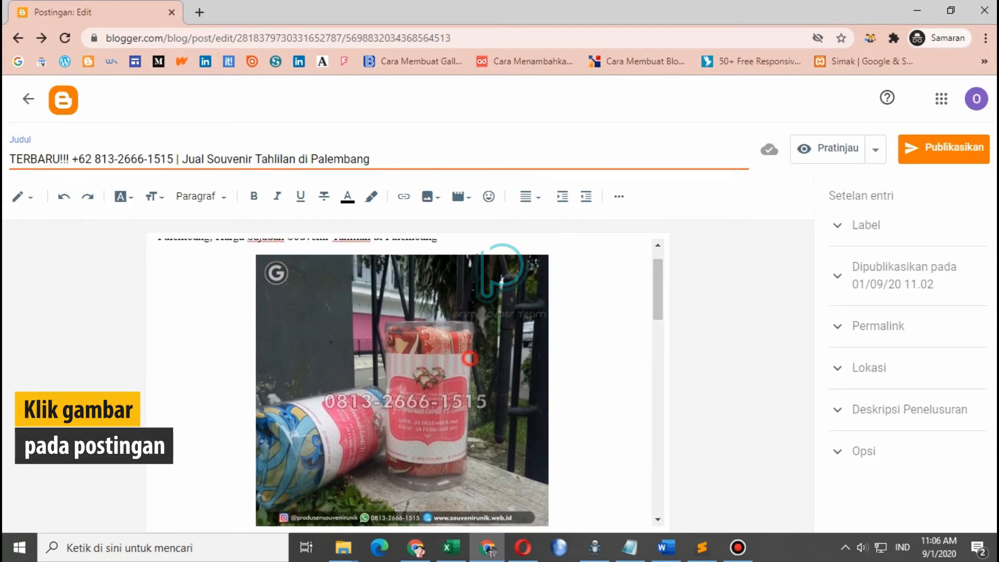
{"action": "left_click", "coordinate": [449, 358]}
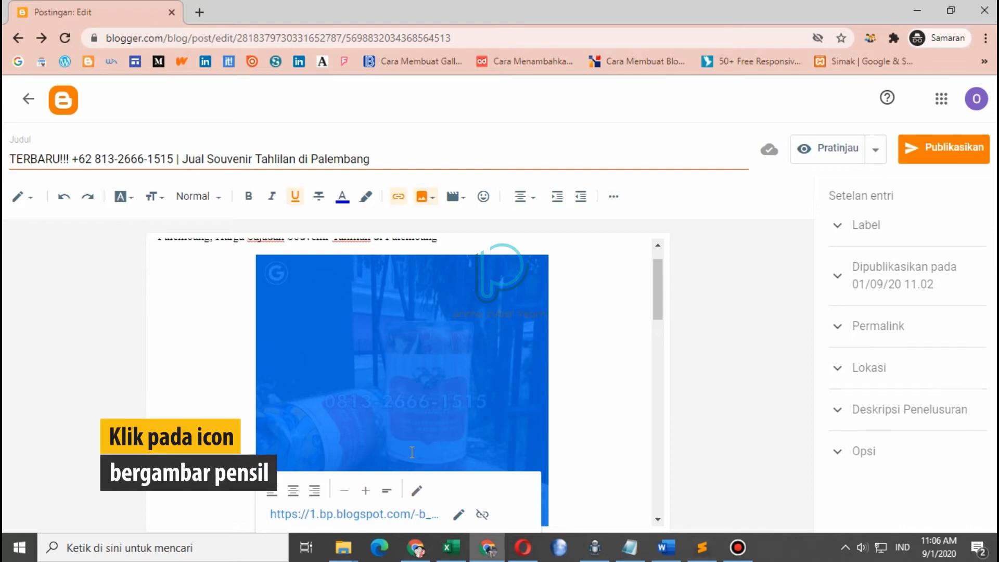
Set the photo's alternative and title text to the post title, then left-align it
{"action": "left_click", "coordinate": [417, 490]}
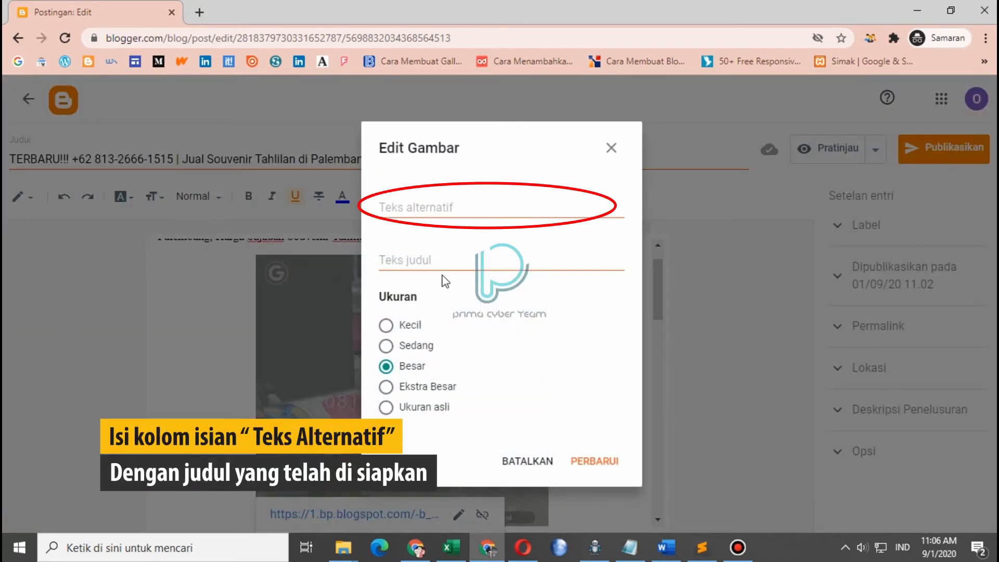
{"action": "left_click", "coordinate": [446, 207]}
{"action": "key", "text": "ctrl+v"}
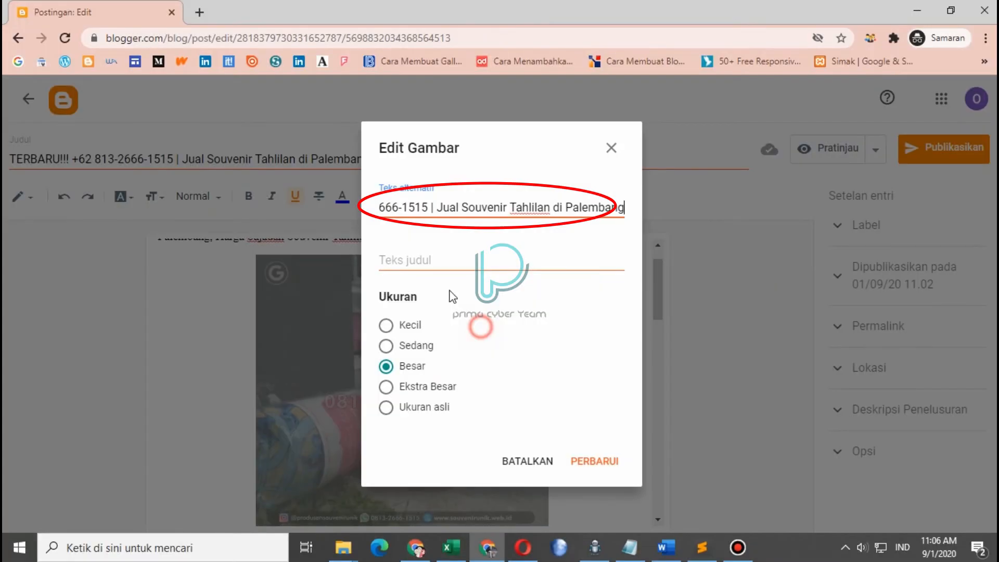
{"action": "left_click", "coordinate": [479, 261]}
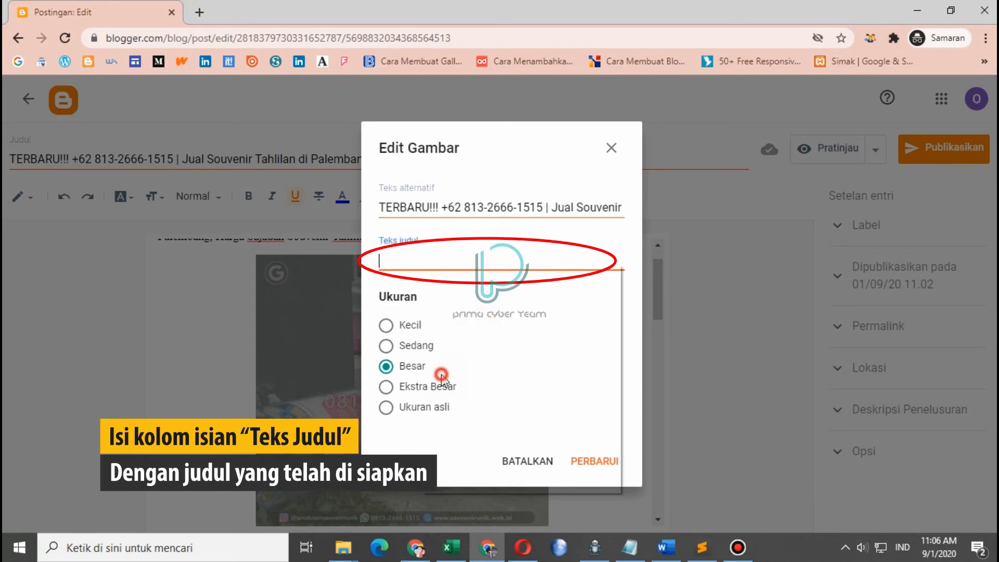
{"action": "key", "text": "ctrl+v"}
{"action": "left_click", "coordinate": [583, 461]}
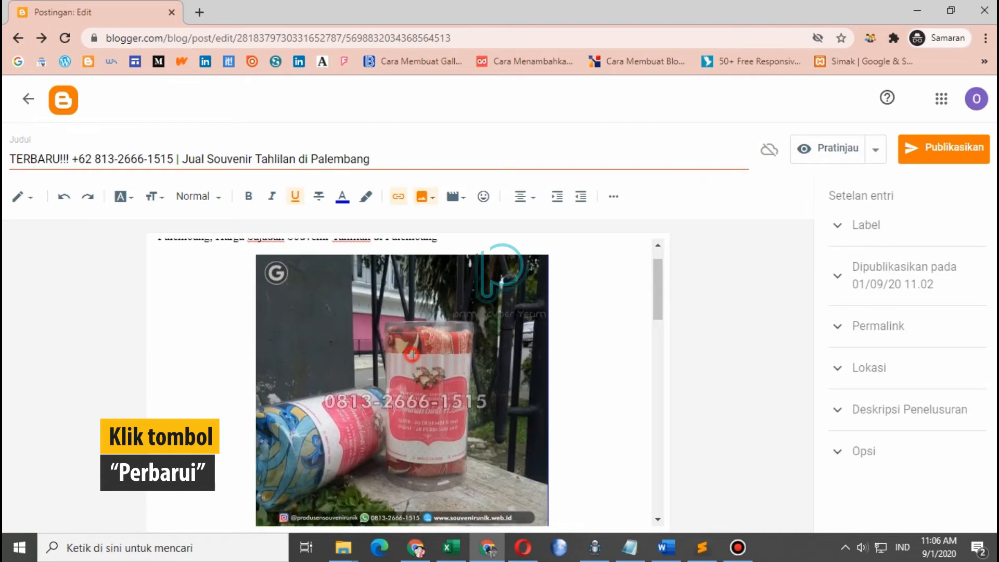
{"action": "left_click", "coordinate": [412, 356]}
{"action": "left_click", "coordinate": [272, 488]}
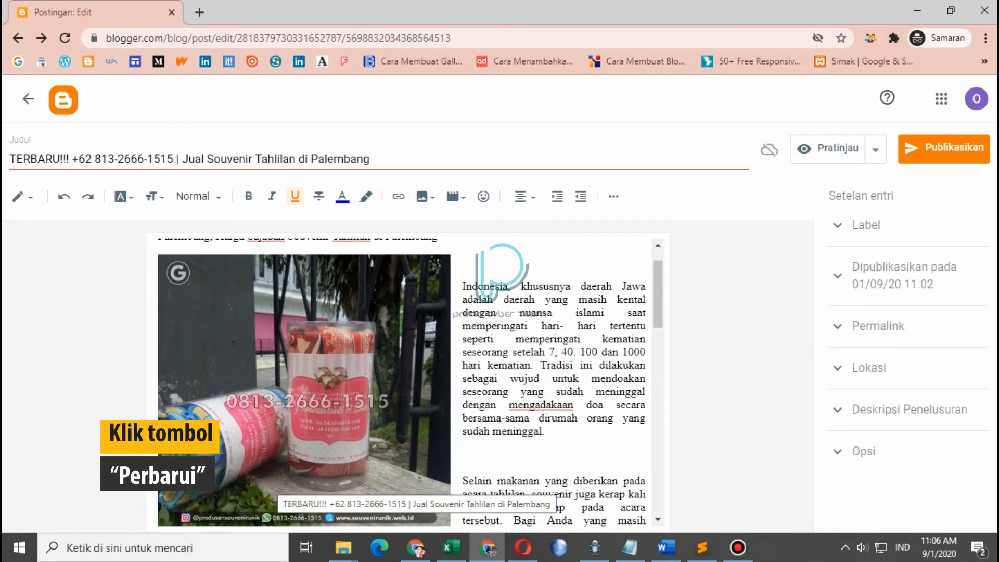
{"action": "left_click", "coordinate": [294, 448]}
{"action": "left_click", "coordinate": [214, 205]}
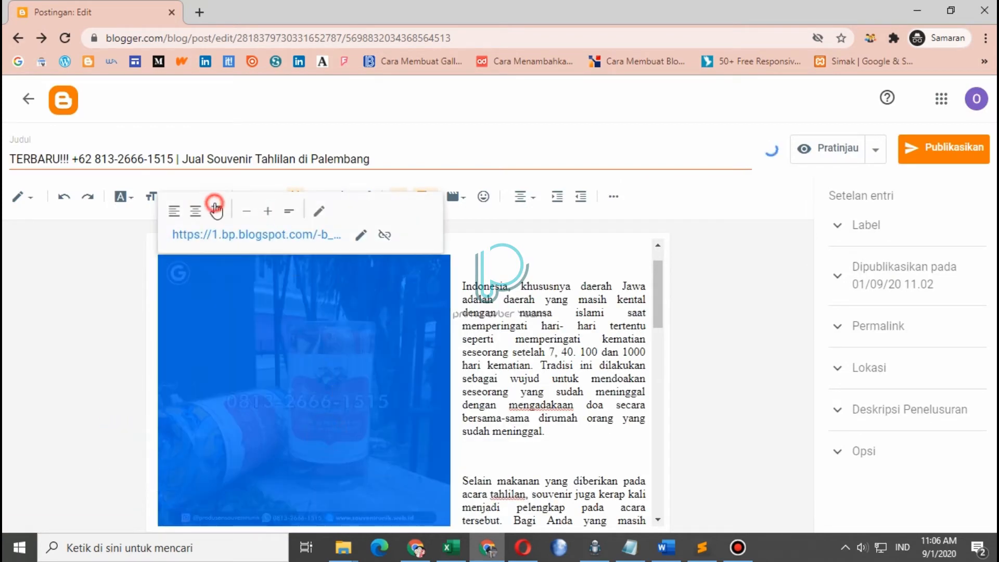
{"action": "left_click", "coordinate": [417, 322]}
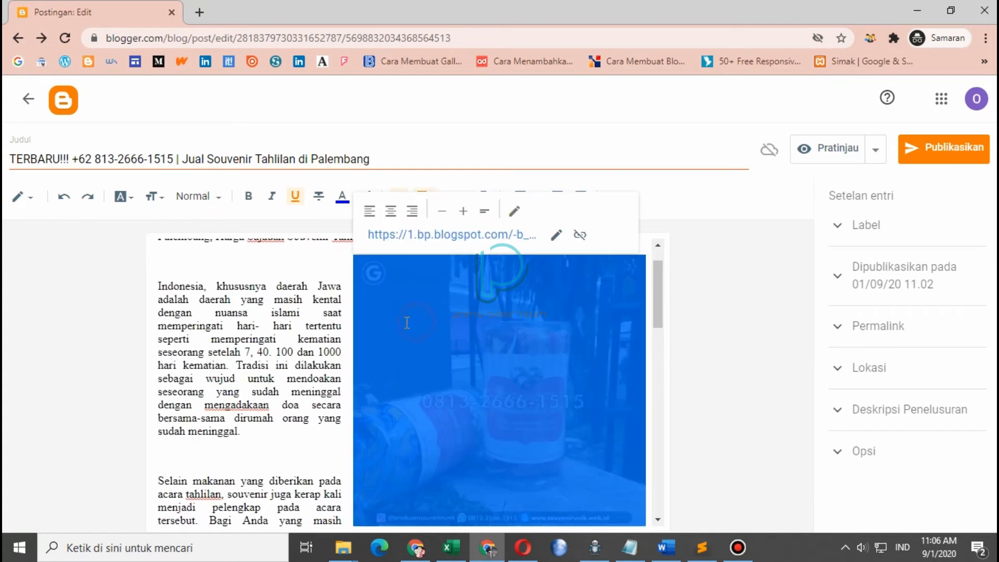
{"action": "left_click", "coordinate": [390, 210]}
{"action": "scroll", "coordinate": [623, 370], "scroll_direction": "down", "scroll_amount": 3}
{"action": "scroll", "coordinate": [622, 370], "scroll_direction": "up", "scroll_amount": 4}
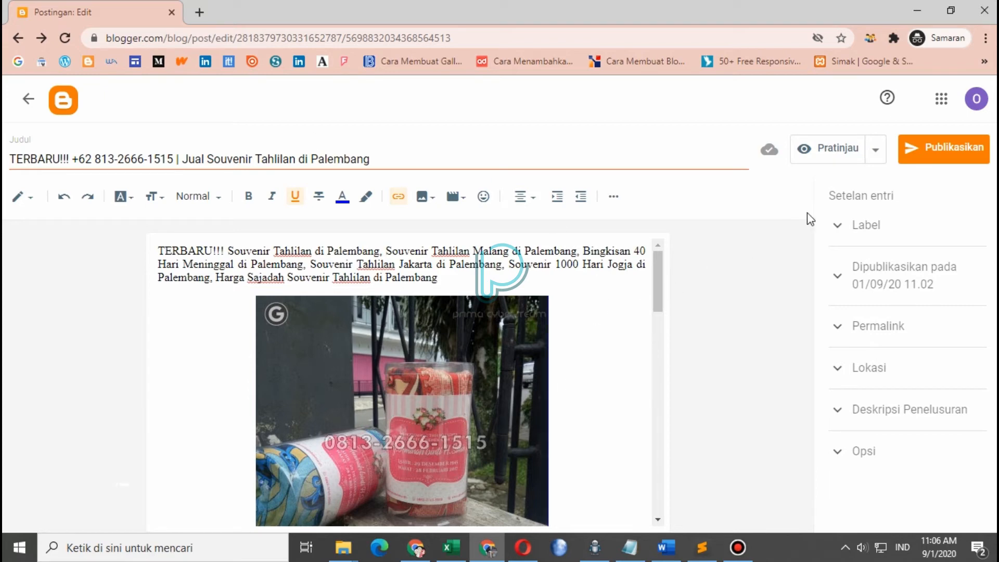
{"action": "left_click", "coordinate": [848, 152]}
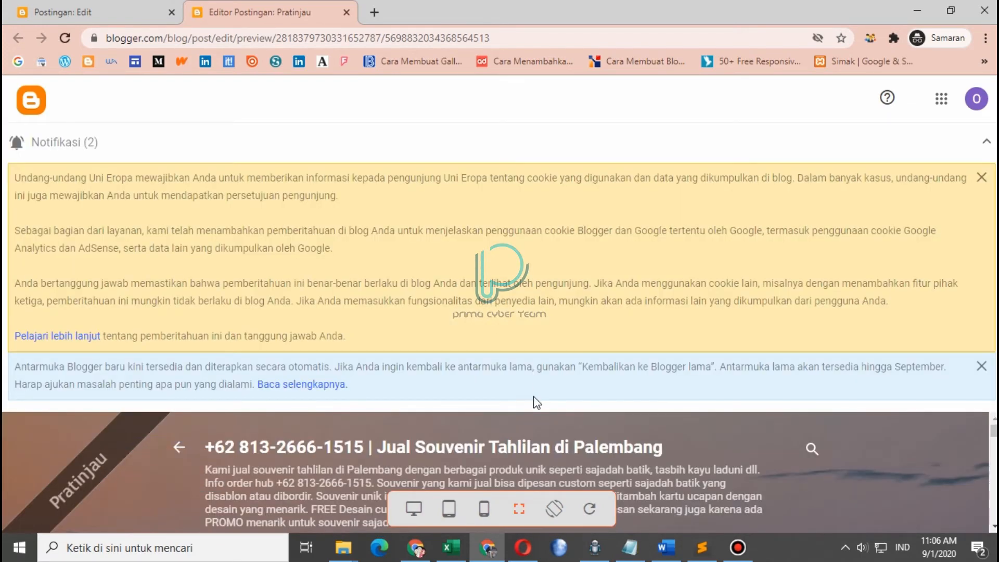
Dismiss the cookie and new-interface notices and scroll through the post preview
{"action": "left_click", "coordinate": [983, 178]}
{"action": "left_click", "coordinate": [984, 179]}
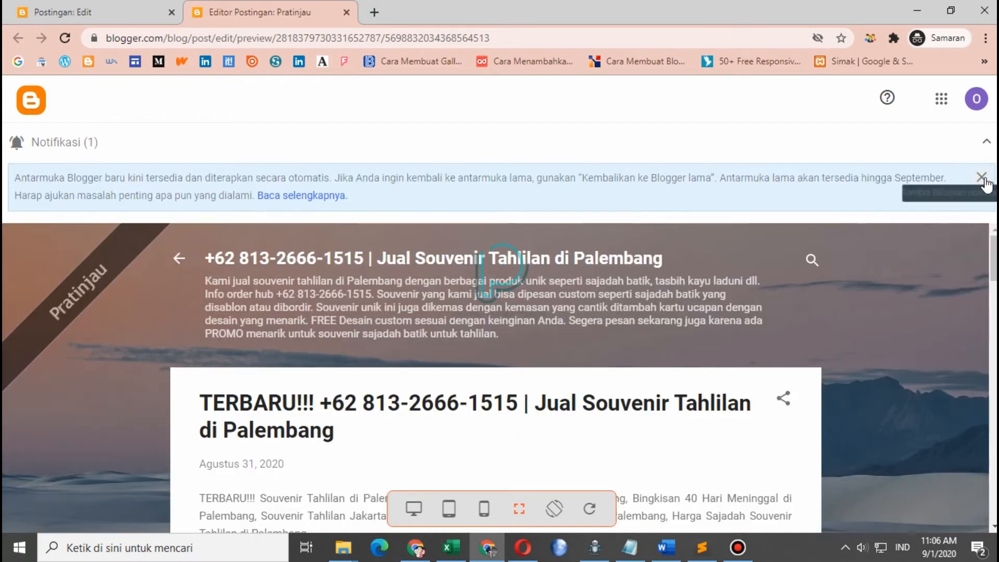
{"action": "left_click", "coordinate": [982, 179]}
{"action": "scroll", "coordinate": [468, 422], "scroll_direction": "down", "scroll_amount": 6}
{"action": "scroll", "coordinate": [468, 422], "scroll_direction": "up", "scroll_amount": 6}
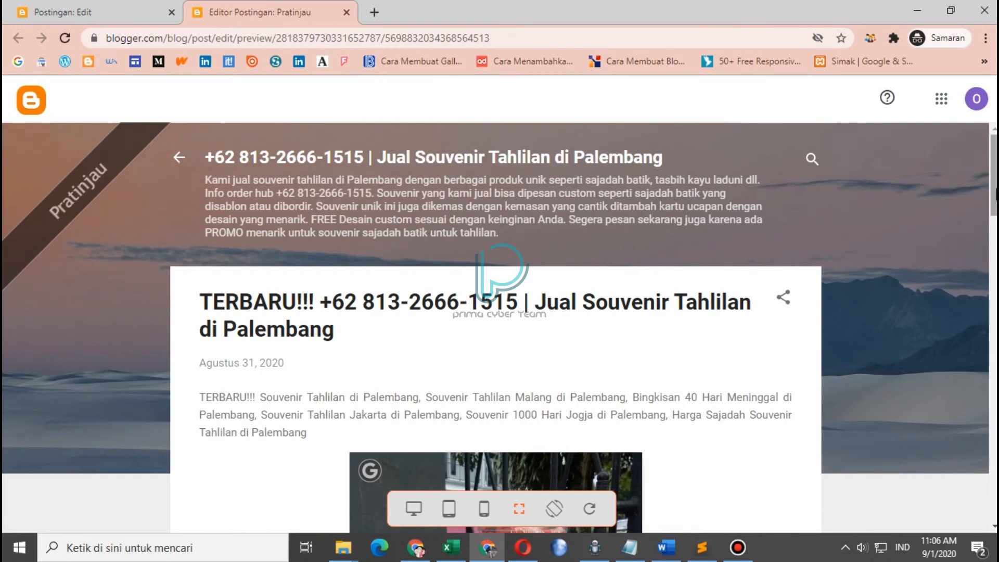
{"action": "scroll", "coordinate": [495, 364], "scroll_direction": "down", "scroll_amount": 10}
{"action": "scroll", "coordinate": [495, 328], "scroll_direction": "down", "scroll_amount": 10}
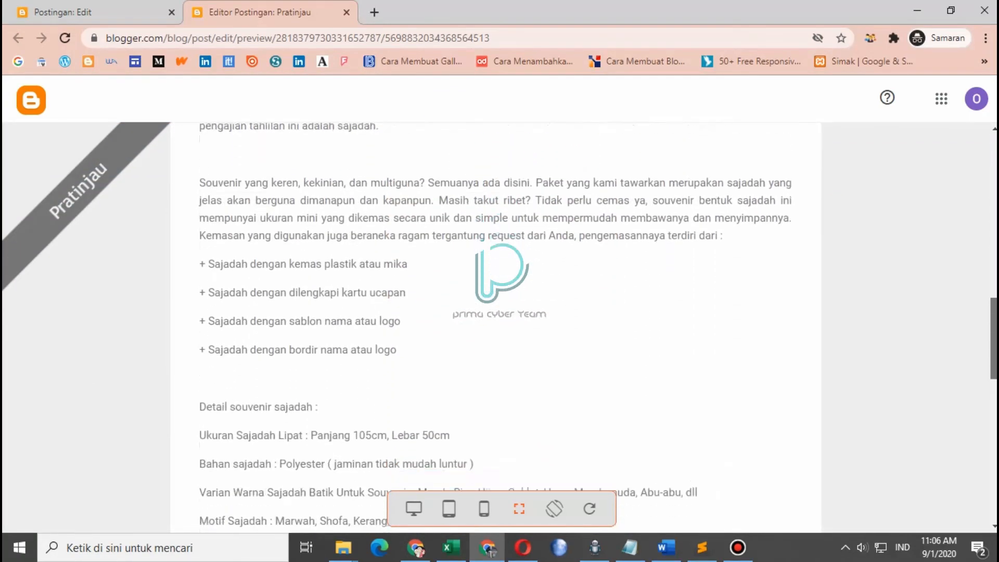
{"action": "scroll", "coordinate": [494, 322], "scroll_direction": "down", "scroll_amount": 3}
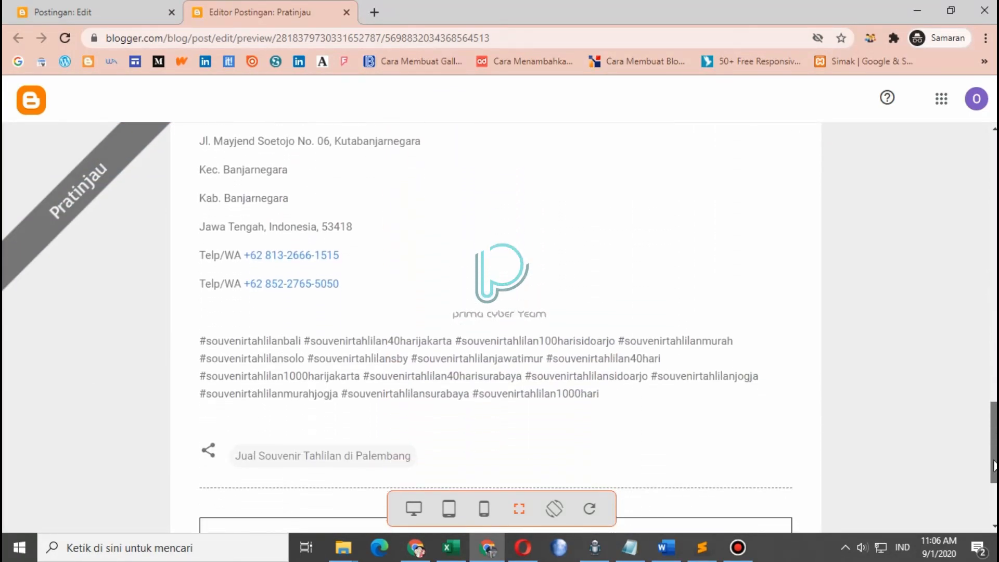
{"action": "scroll", "coordinate": [494, 323], "scroll_direction": "up", "scroll_amount": 8}
{"action": "scroll", "coordinate": [494, 323], "scroll_direction": "up", "scroll_amount": 3}
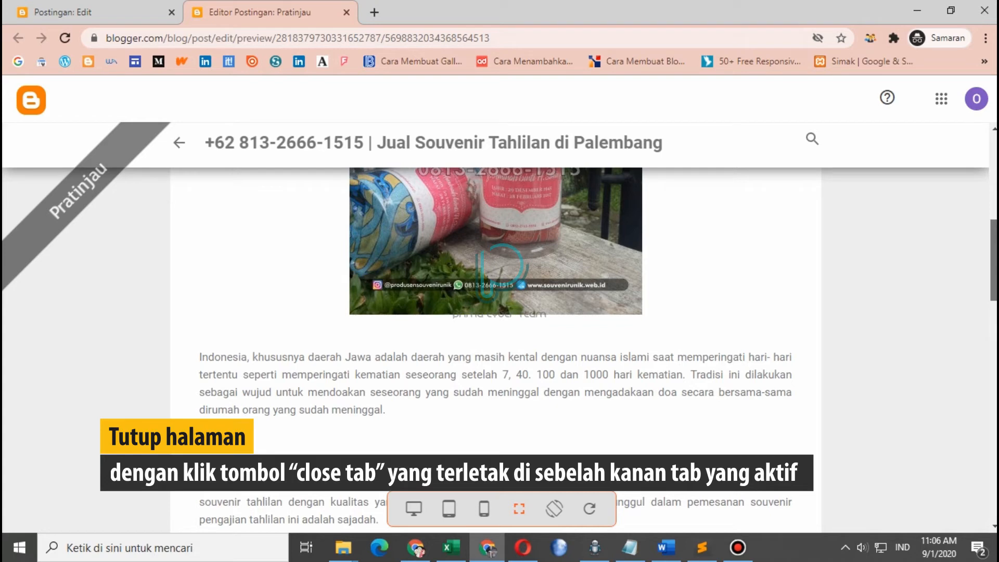
{"action": "scroll", "coordinate": [494, 323], "scroll_direction": "up", "scroll_amount": 8}
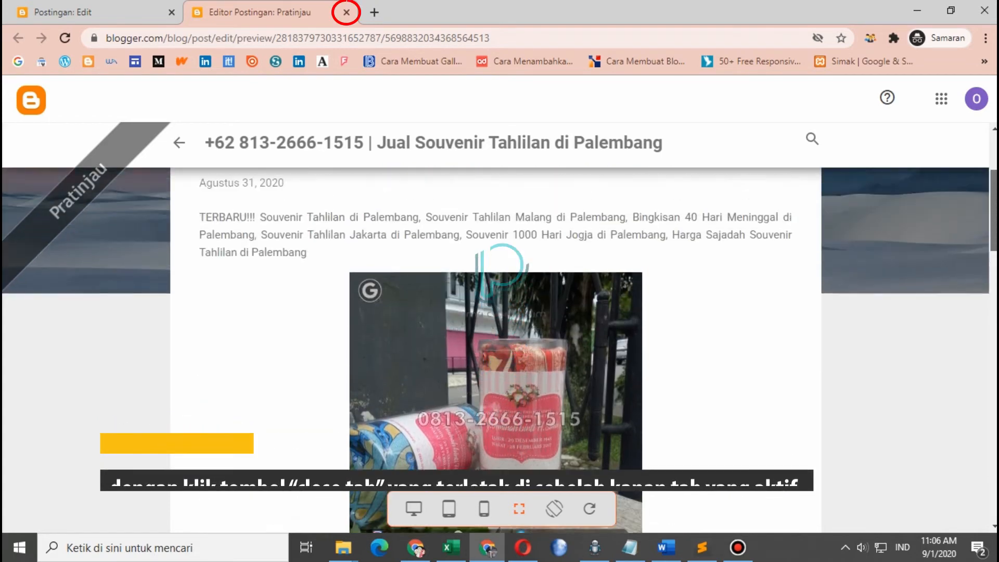
Publish the souvenir post and view the live blog jualsouvenirtahlilandipalembang.blogspot.com in a new tab
{"action": "left_click", "coordinate": [346, 12]}
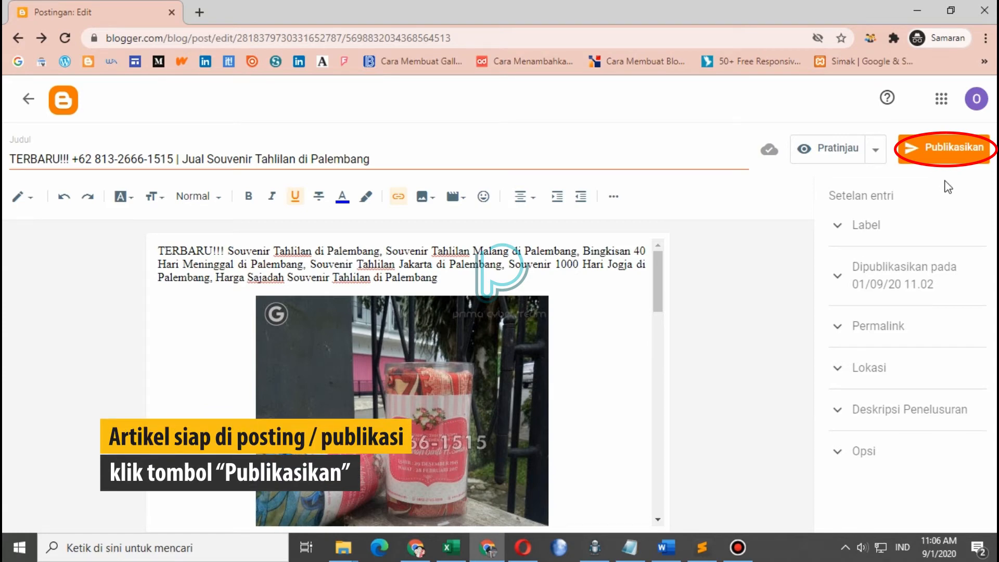
{"action": "left_click", "coordinate": [940, 147]}
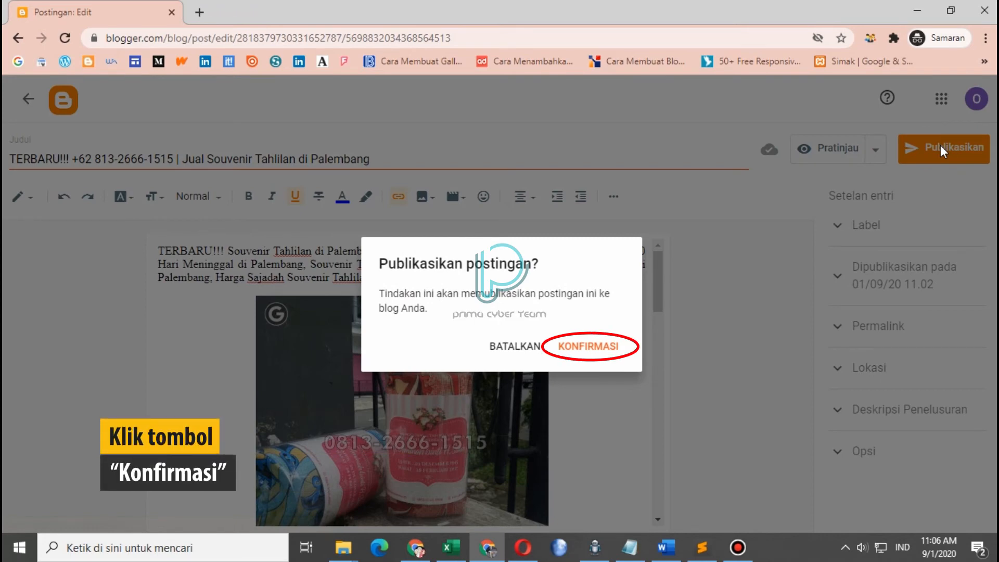
{"action": "left_click", "coordinate": [604, 346]}
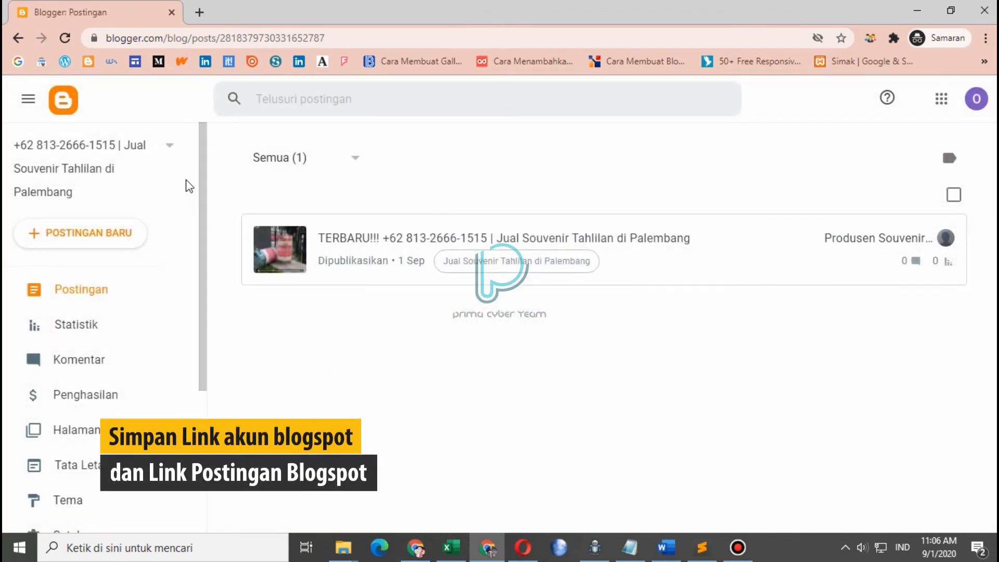
{"action": "left_click_drag", "start_coordinate": [201, 159], "coordinate": [198, 327]}
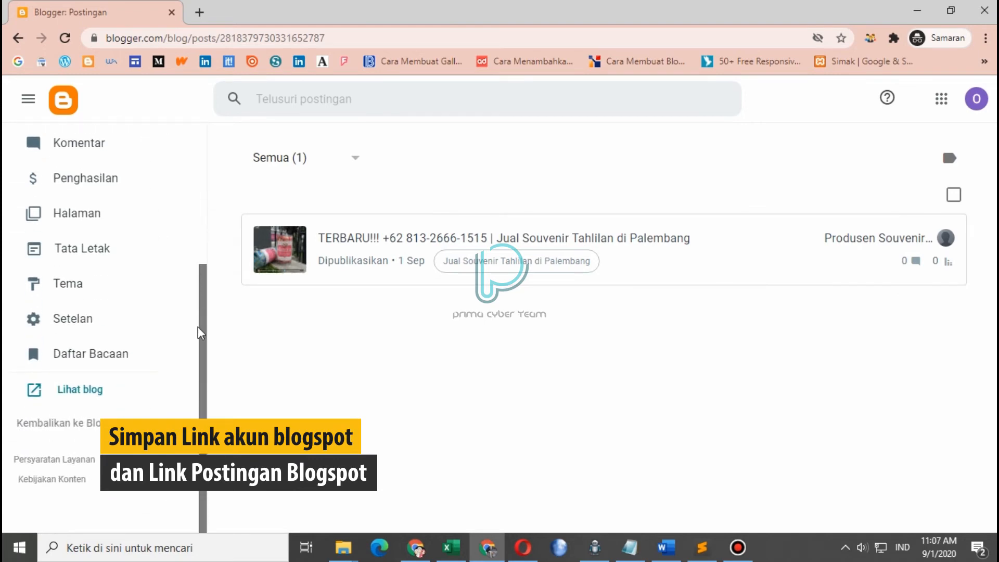
{"action": "left_click", "coordinate": [60, 392]}
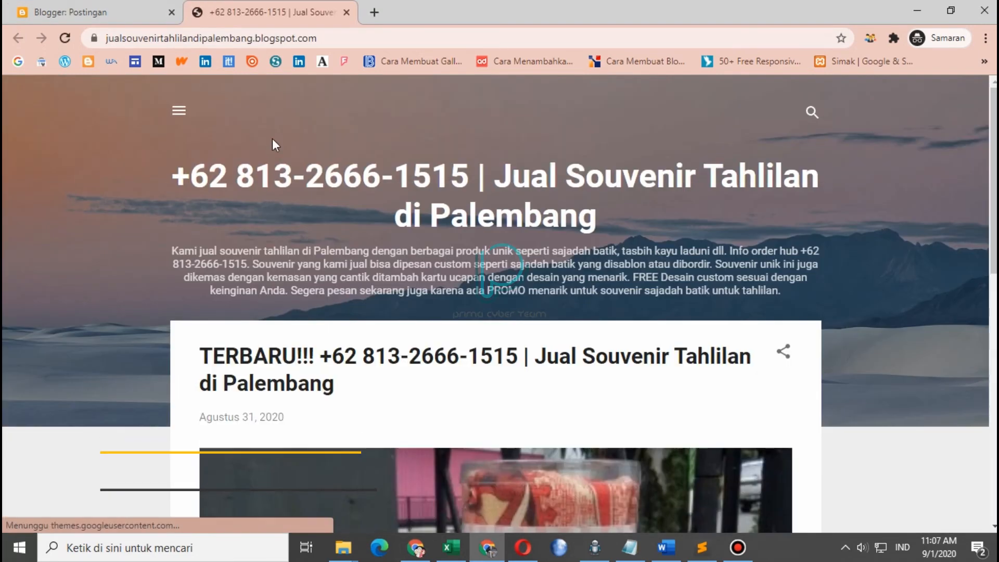
Copy the live blog's full web address from the address bar, then start a new browser tab
{"action": "left_click_drag", "start_coordinate": [333, 38], "coordinate": [104, 39]}
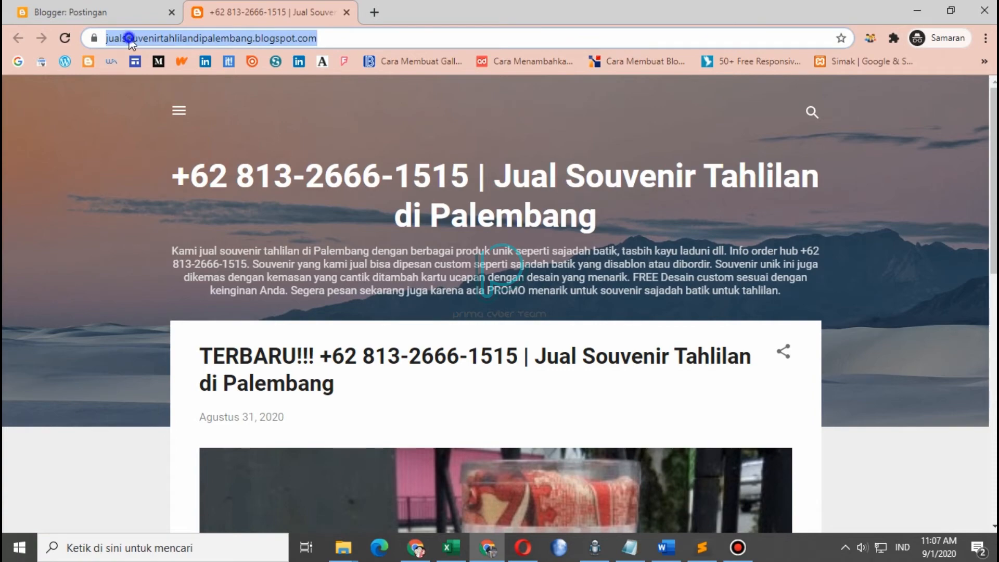
{"action": "right_click", "coordinate": [129, 38]}
{"action": "left_click", "coordinate": [183, 127]}
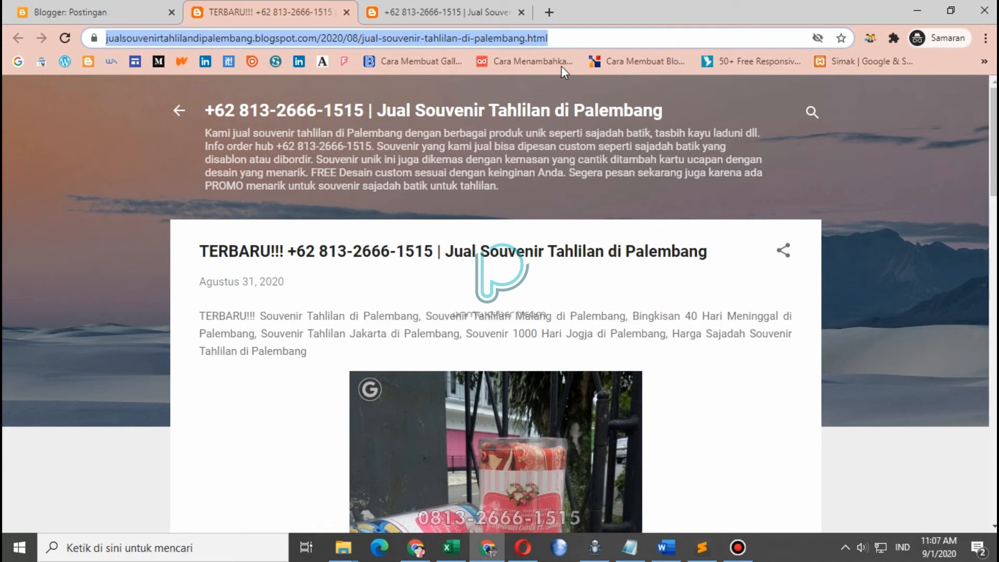
{"action": "left_click", "coordinate": [554, 16]}
Search Google for 'search console' and open the Google Search Console Tools result
{"action": "type", "text": "sea"}
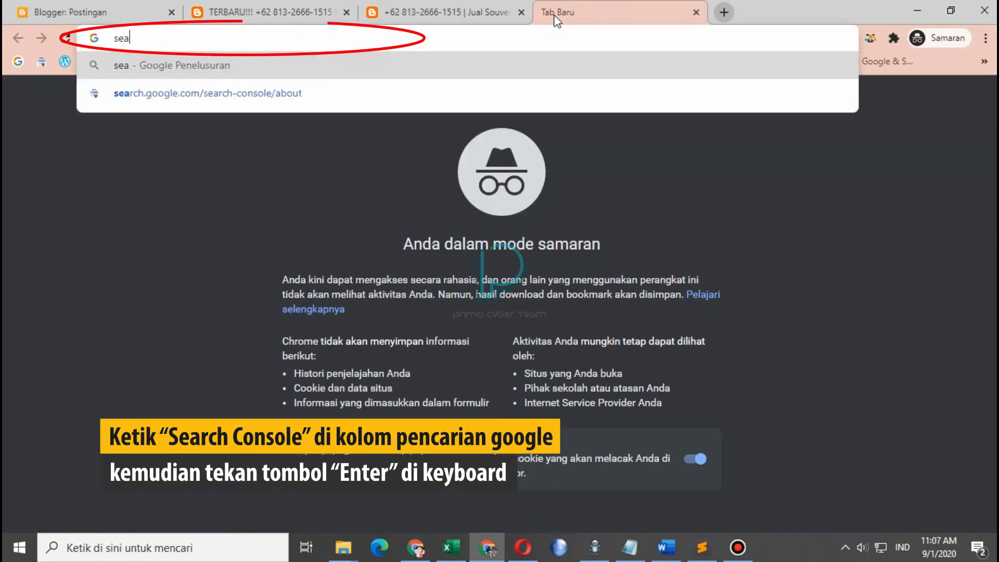
{"action": "type", "text": "rch cons"}
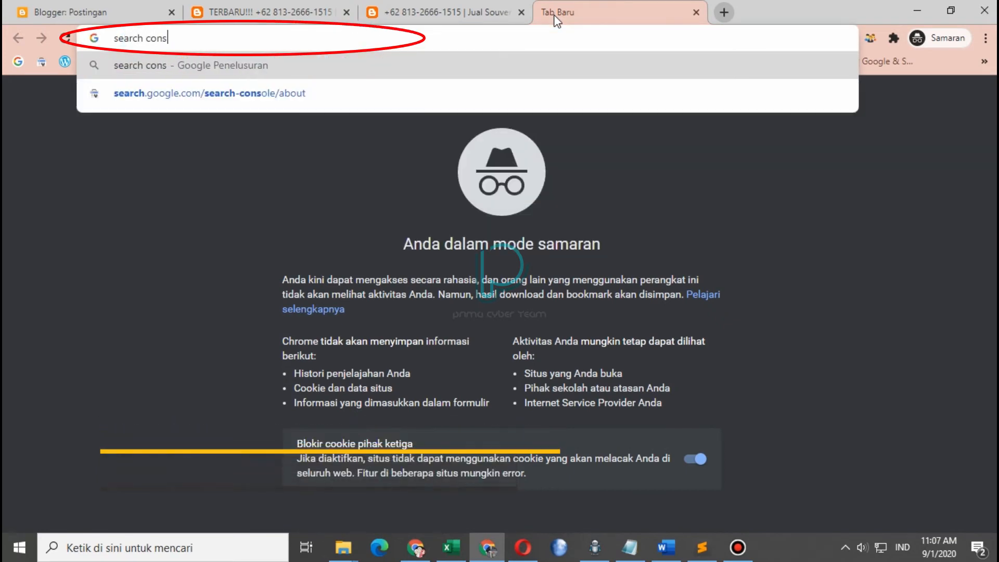
{"action": "type", "text": "ole"}
{"action": "key", "text": "Return"}
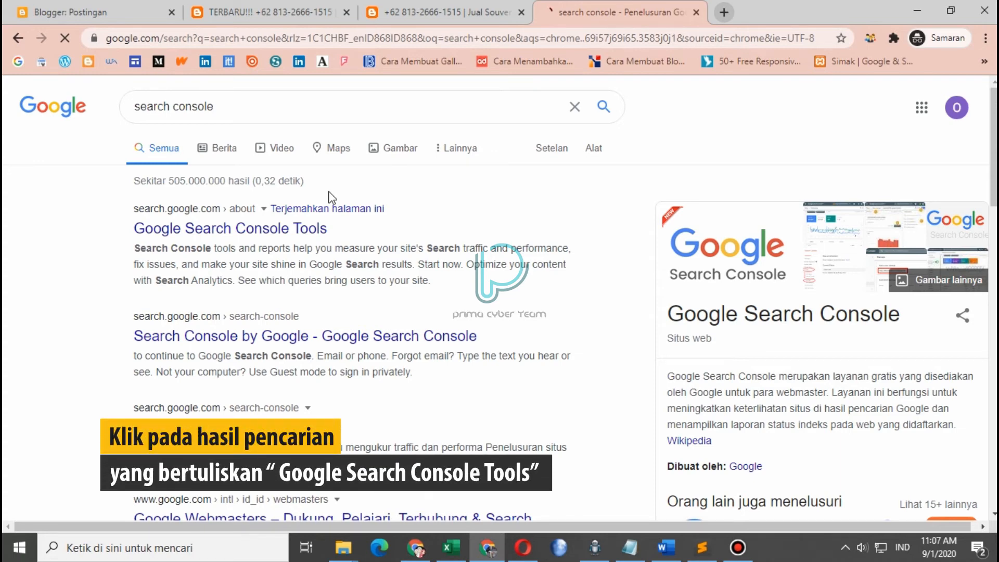
{"action": "left_click", "coordinate": [269, 227]}
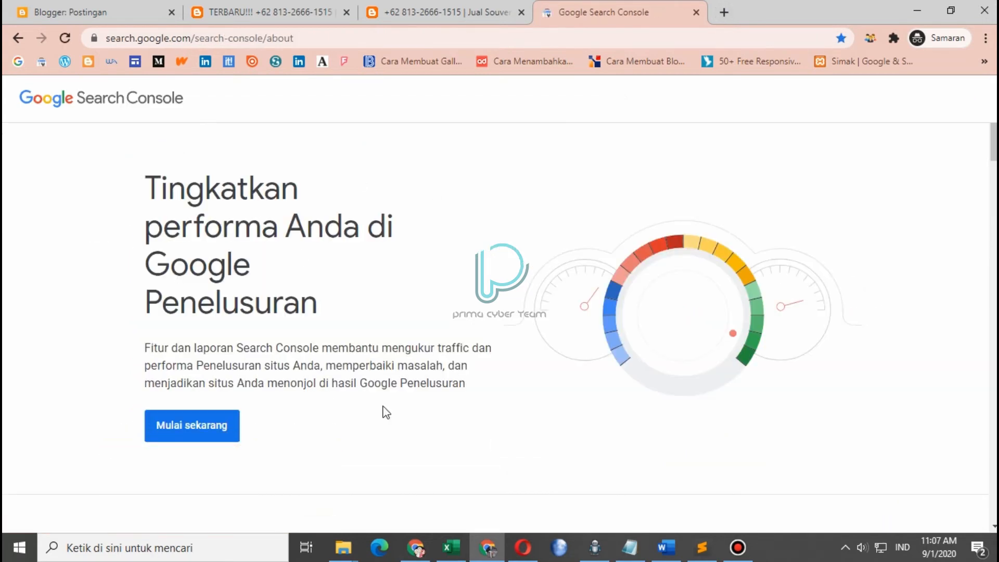
Add jualsouvenirtahlilandipalembang.blogspot.com as a URL-prefix property and open its auto-verified overview
{"action": "left_click", "coordinate": [192, 442]}
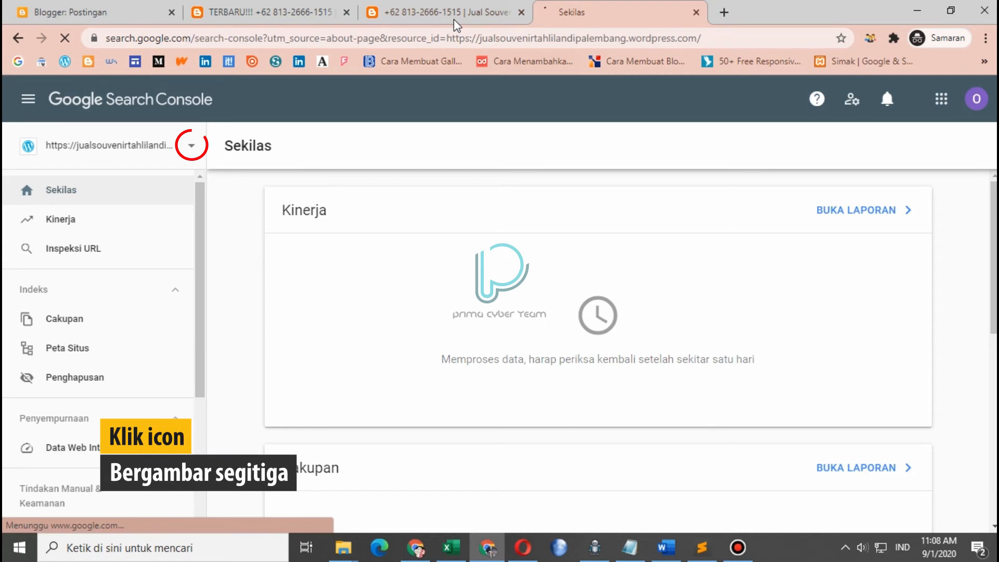
{"action": "left_click", "coordinate": [192, 147]}
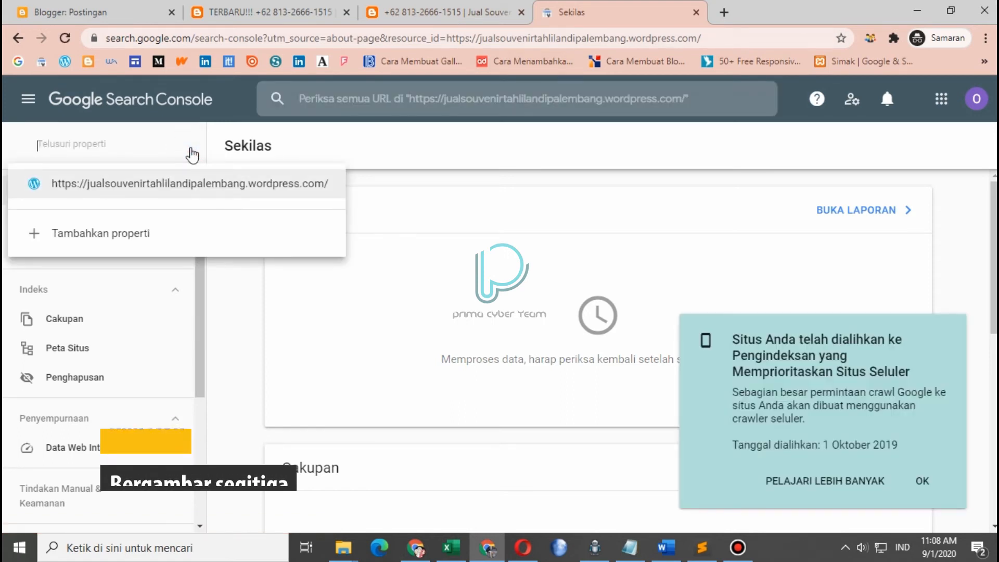
{"action": "left_click", "coordinate": [152, 244]}
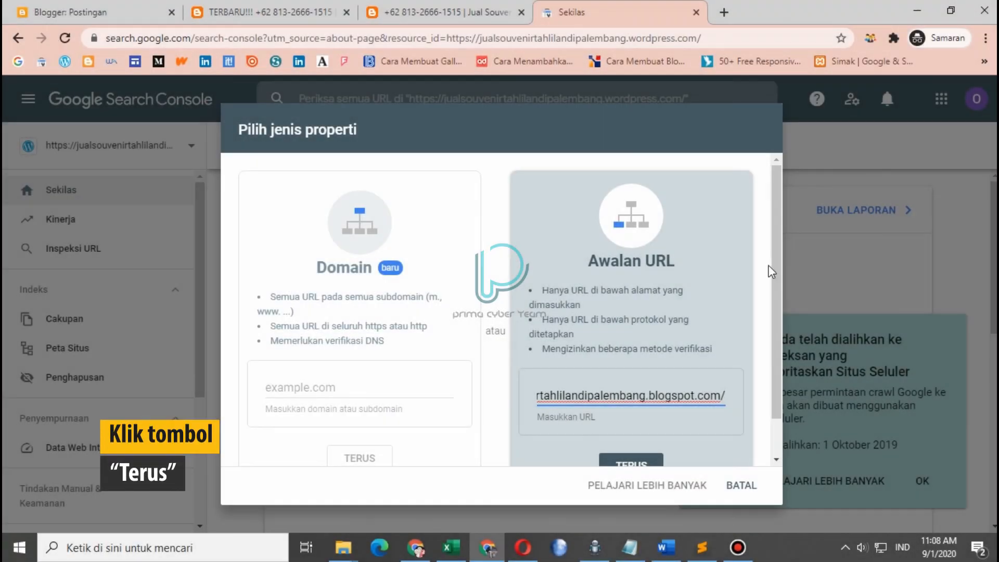
{"action": "left_click", "coordinate": [776, 251]}
{"action": "left_click_drag", "start_coordinate": [777, 287], "coordinate": [776, 310]}
{"action": "left_click", "coordinate": [656, 436]}
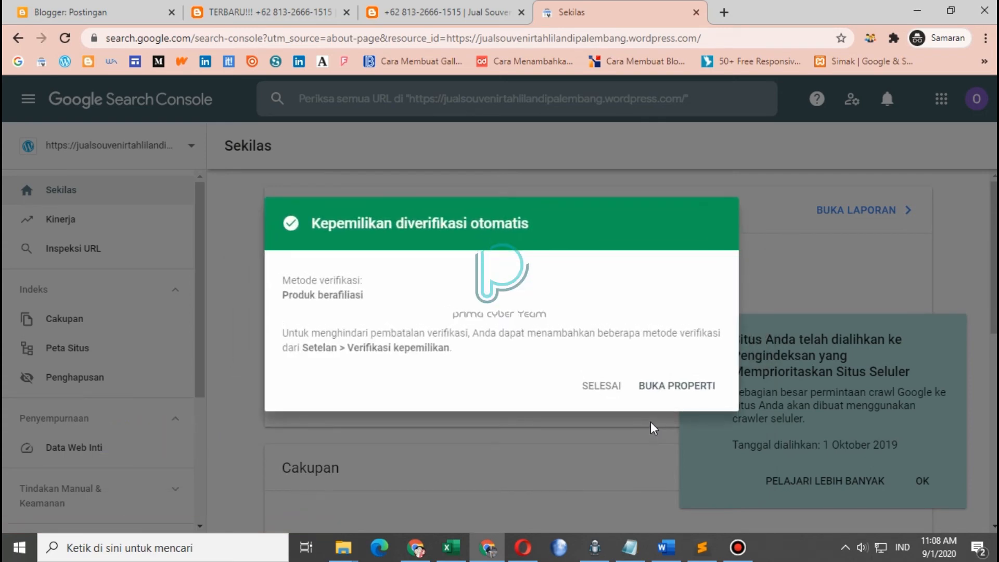
{"action": "left_click", "coordinate": [669, 388]}
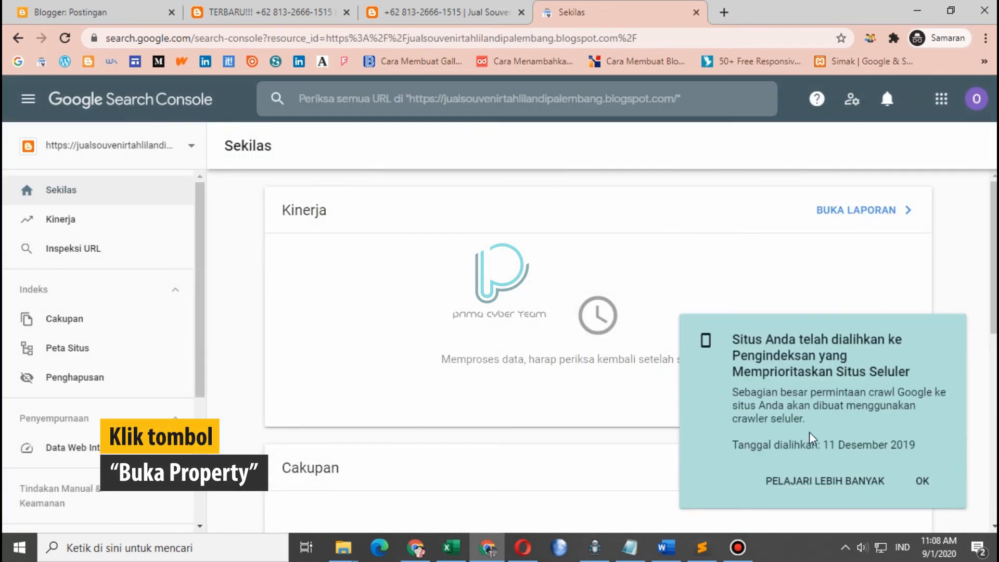
Dismiss the mobile-first notice and inspect the pasted souvenir post URL
{"action": "left_click", "coordinate": [923, 481]}
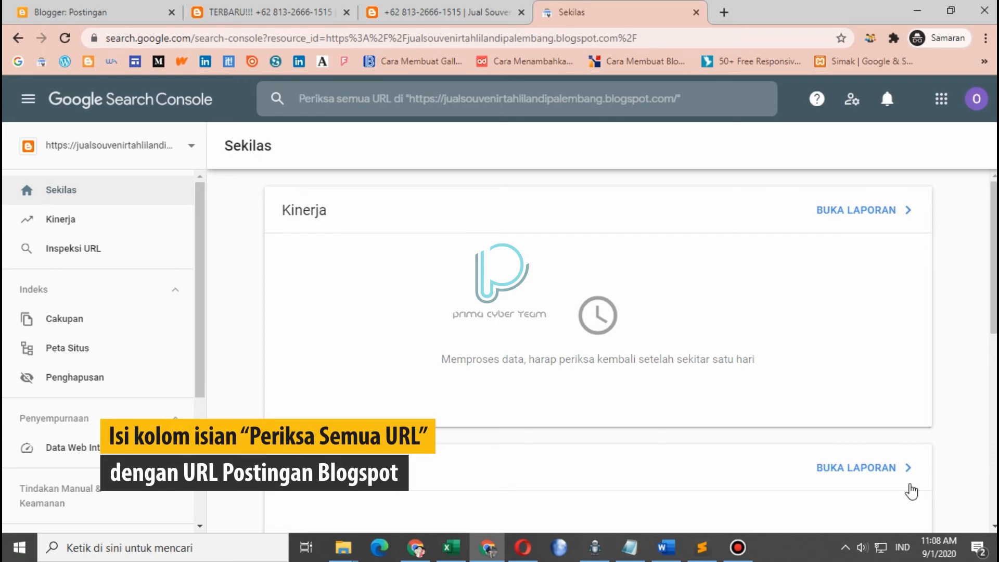
{"action": "left_click", "coordinate": [136, 255]}
{"action": "key", "text": "ctrl+v"}
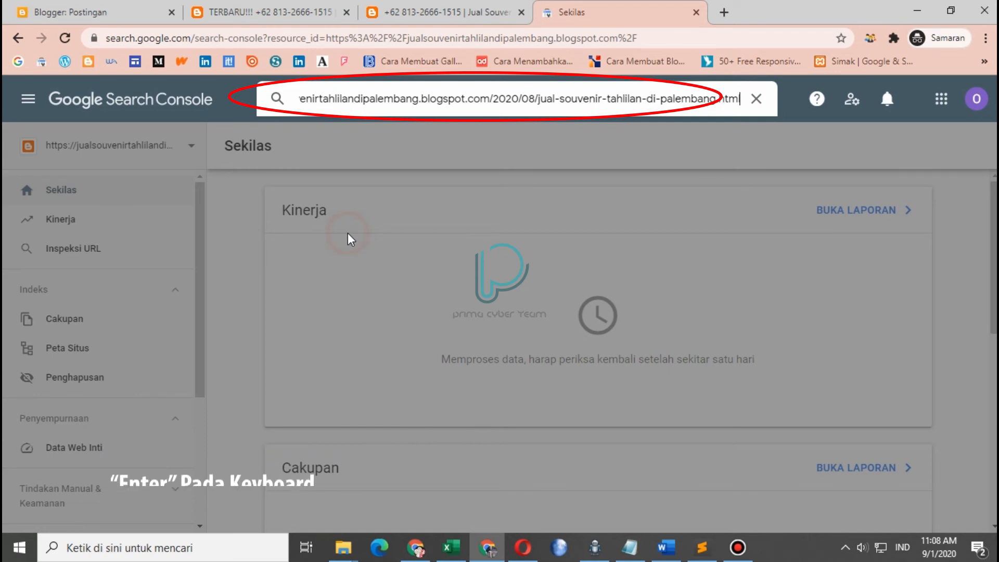
{"action": "key", "text": "Return"}
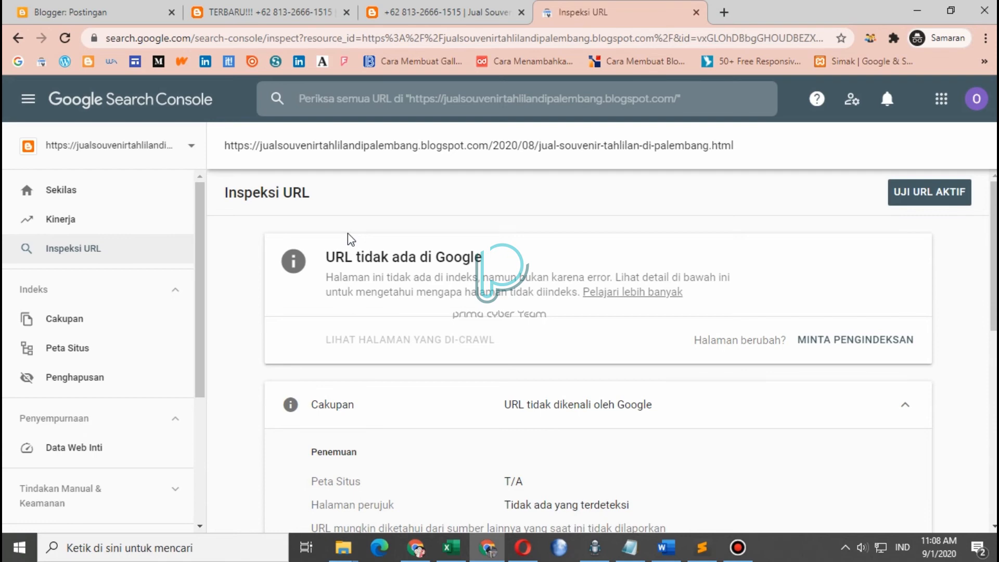
Request indexing for the post URL, passing the zebra-crossing captcha and acknowledging the confirmation
{"action": "left_click", "coordinate": [870, 344]}
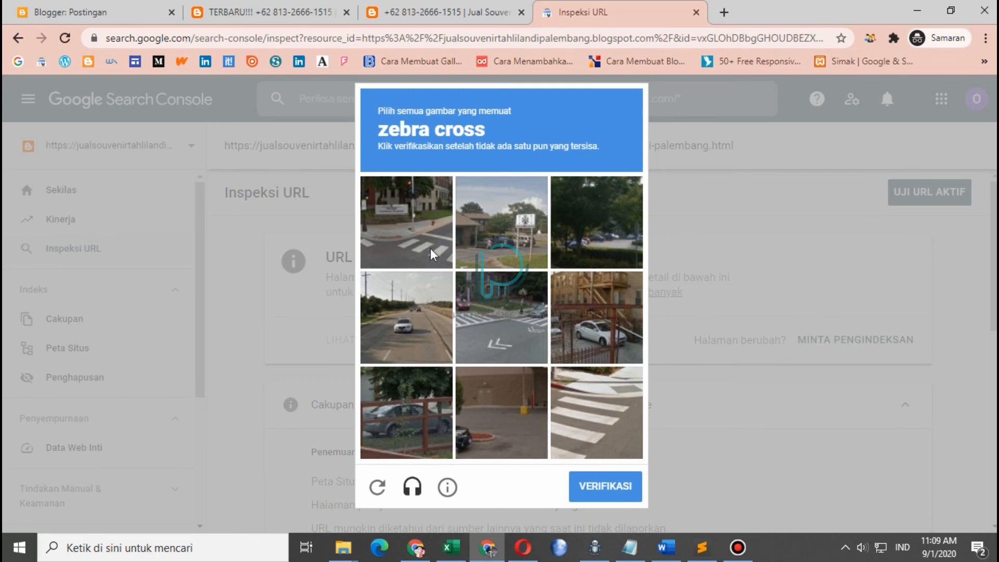
{"action": "left_click", "coordinate": [430, 251]}
{"action": "left_click", "coordinate": [600, 405]}
{"action": "left_click", "coordinate": [483, 313]}
{"action": "left_click", "coordinate": [426, 251]}
{"action": "left_click", "coordinate": [576, 398]}
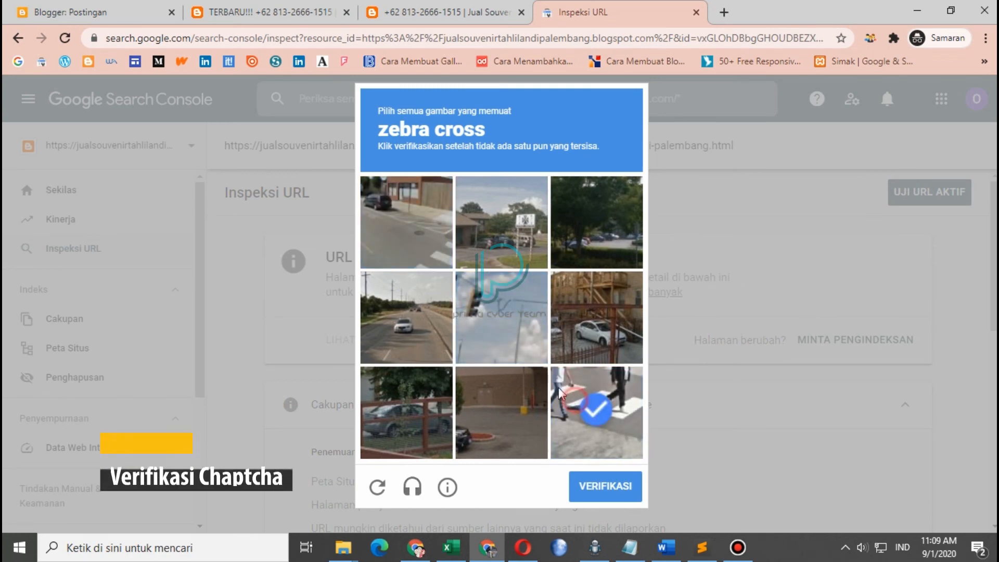
{"action": "left_click", "coordinate": [449, 265]}
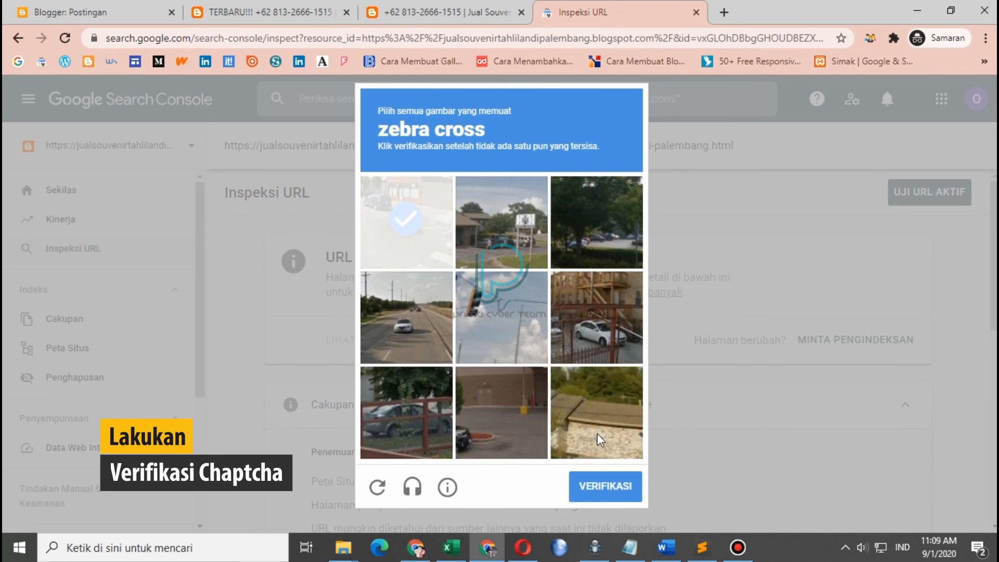
{"action": "left_click", "coordinate": [398, 222]}
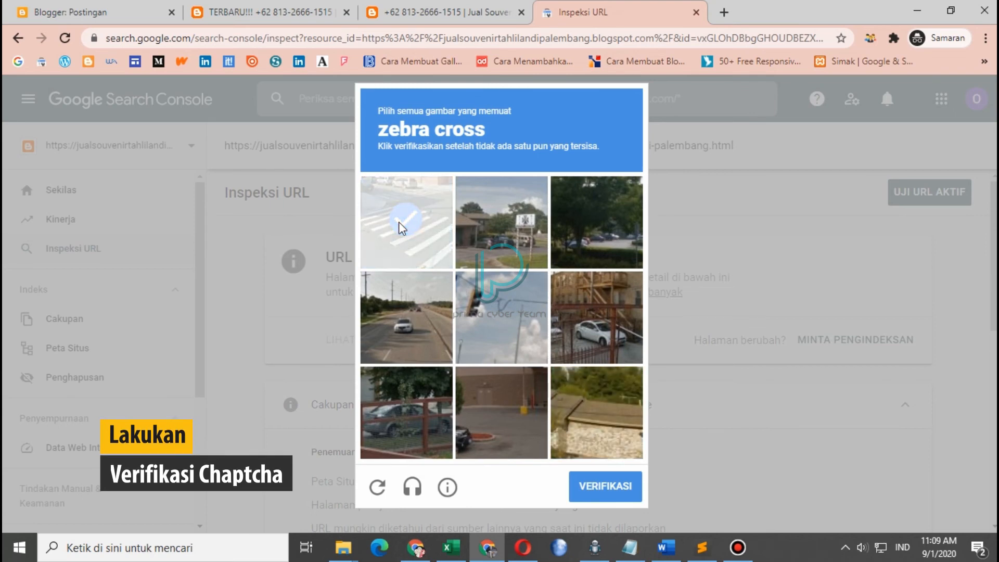
{"action": "left_click", "coordinate": [399, 222]}
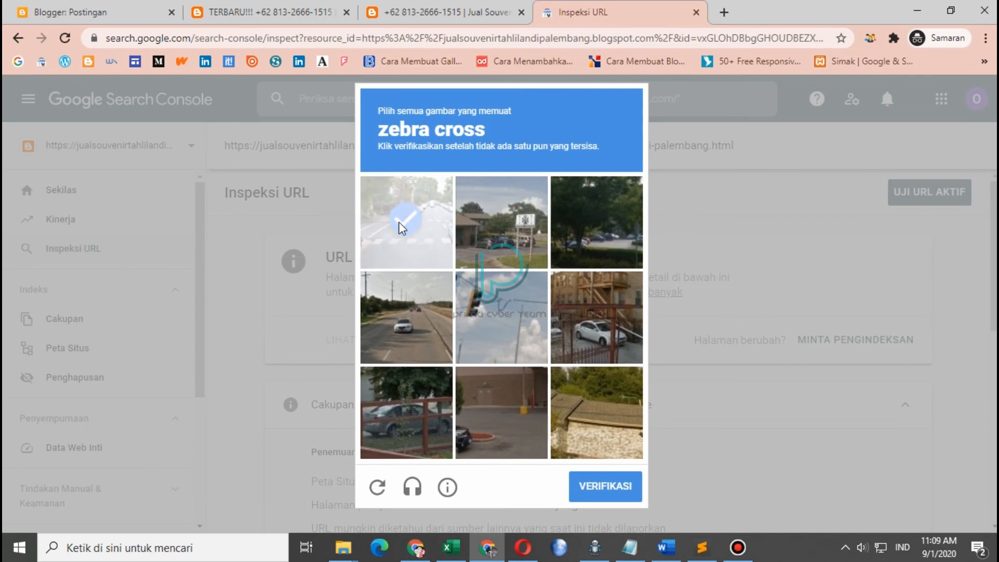
{"action": "left_click", "coordinate": [398, 222]}
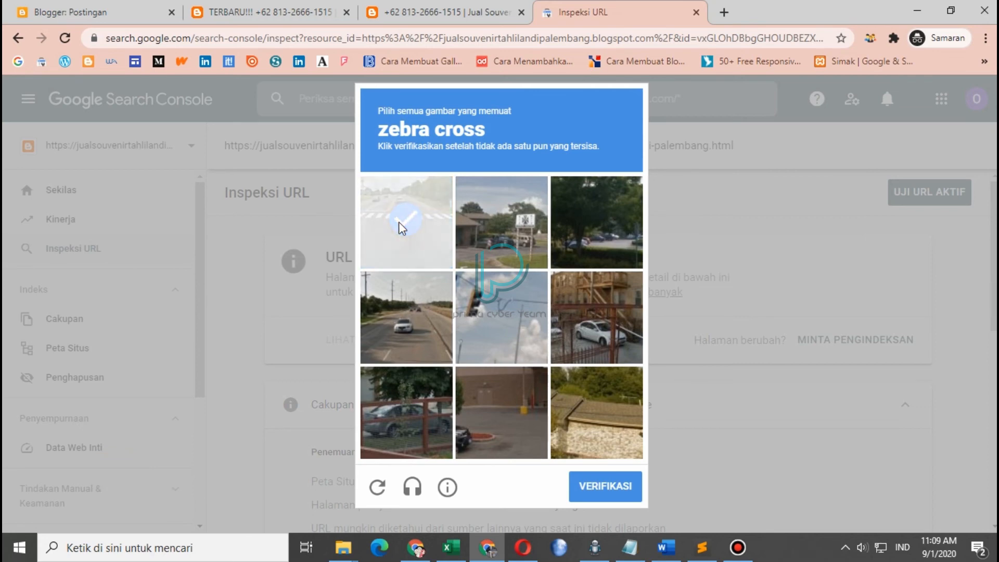
{"action": "left_click", "coordinate": [580, 478]}
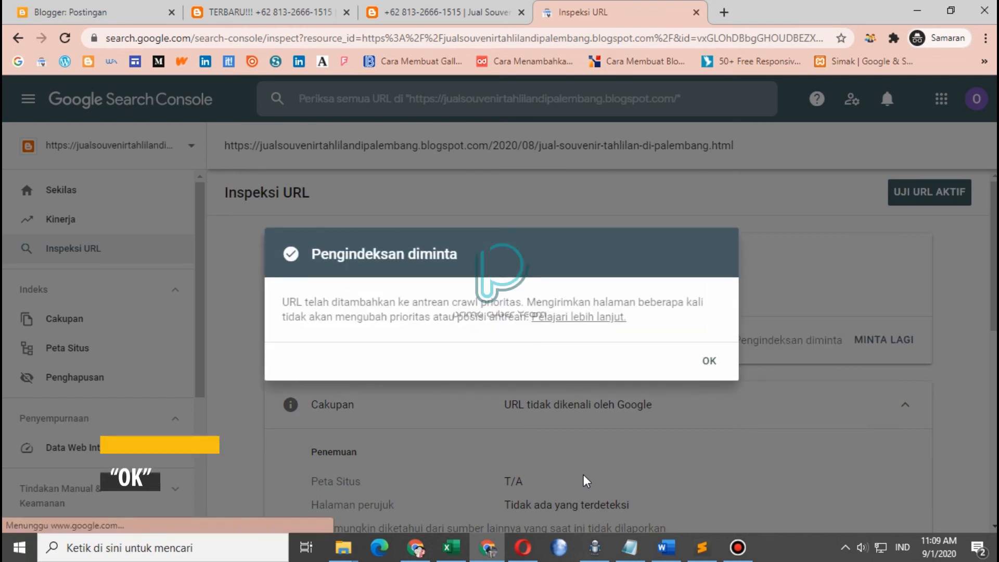
{"action": "left_click", "coordinate": [707, 360]}
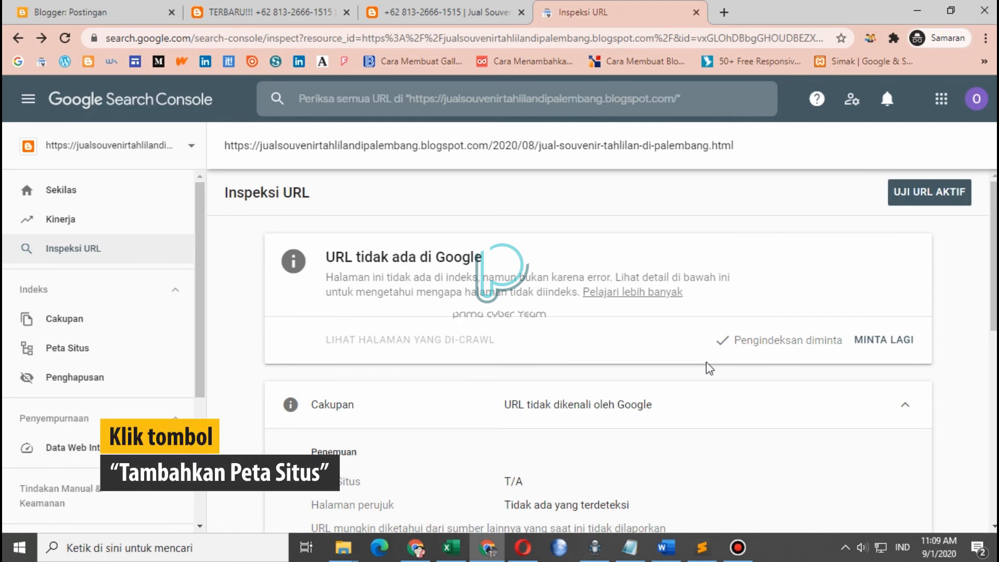
Submit sitemap.xml on the blog's Sitemaps page and close the success message
{"action": "left_click", "coordinate": [150, 352]}
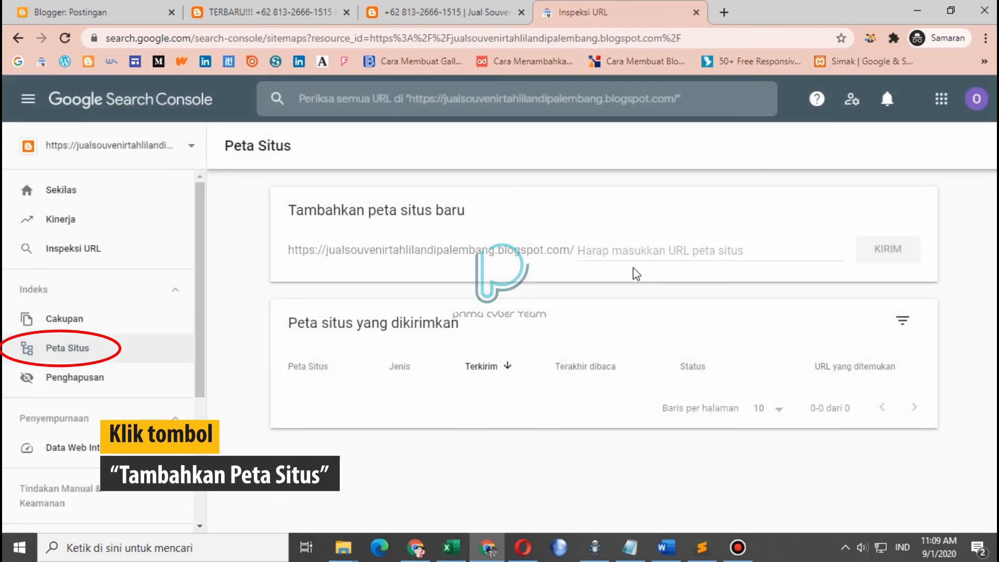
{"action": "left_click", "coordinate": [639, 250]}
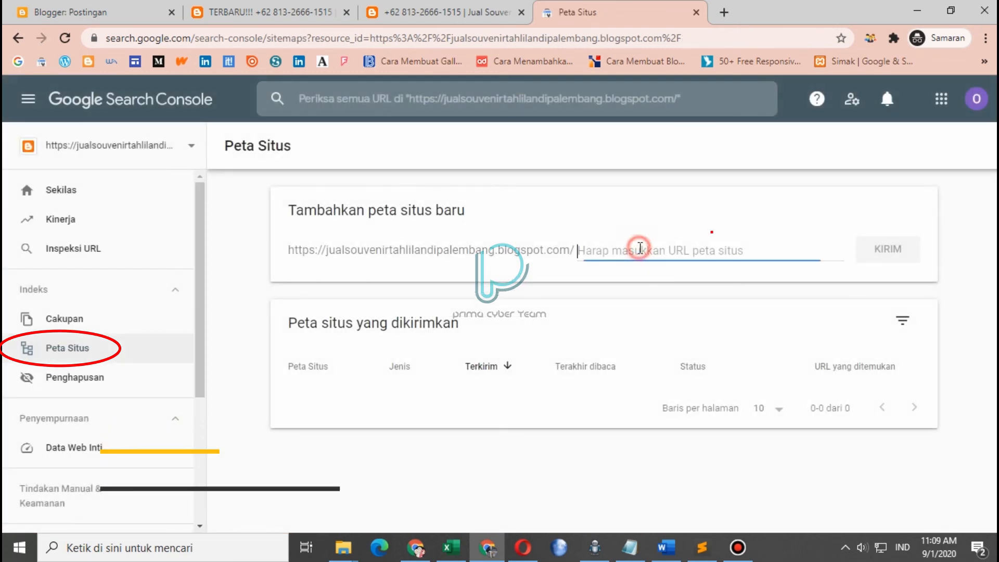
{"action": "type", "text": "sitema"}
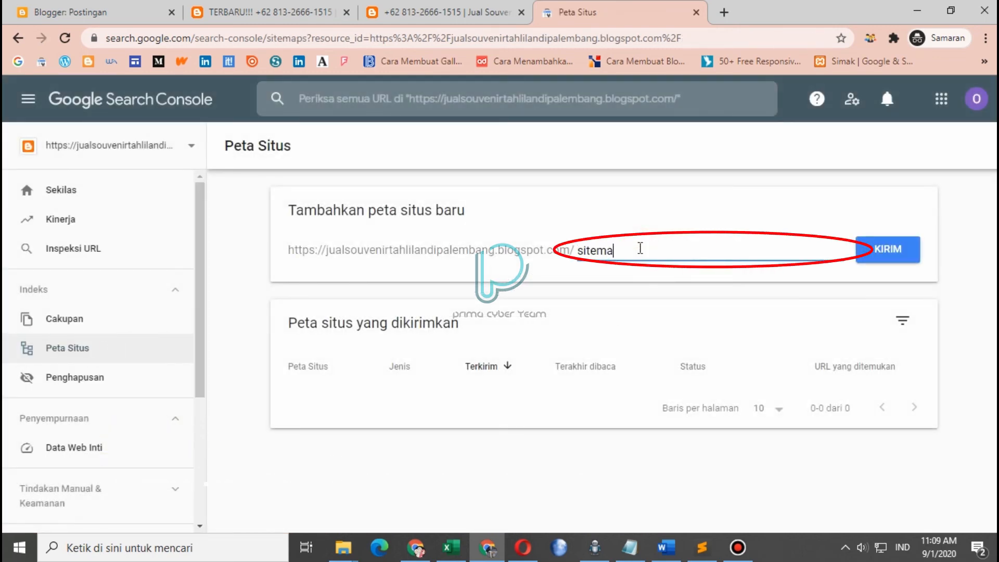
{"action": "type", "text": "p.xml"}
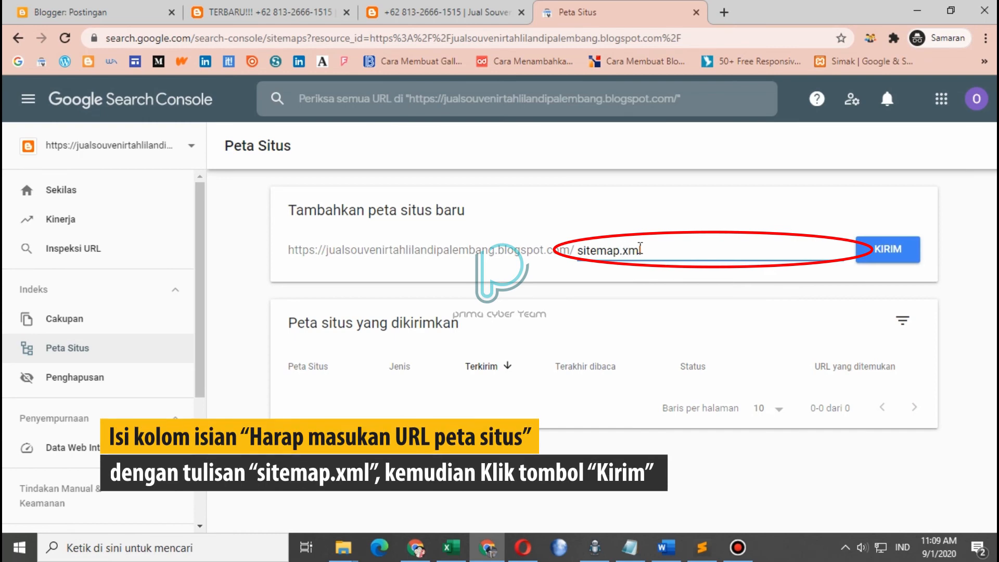
{"action": "left_click", "coordinate": [887, 247]}
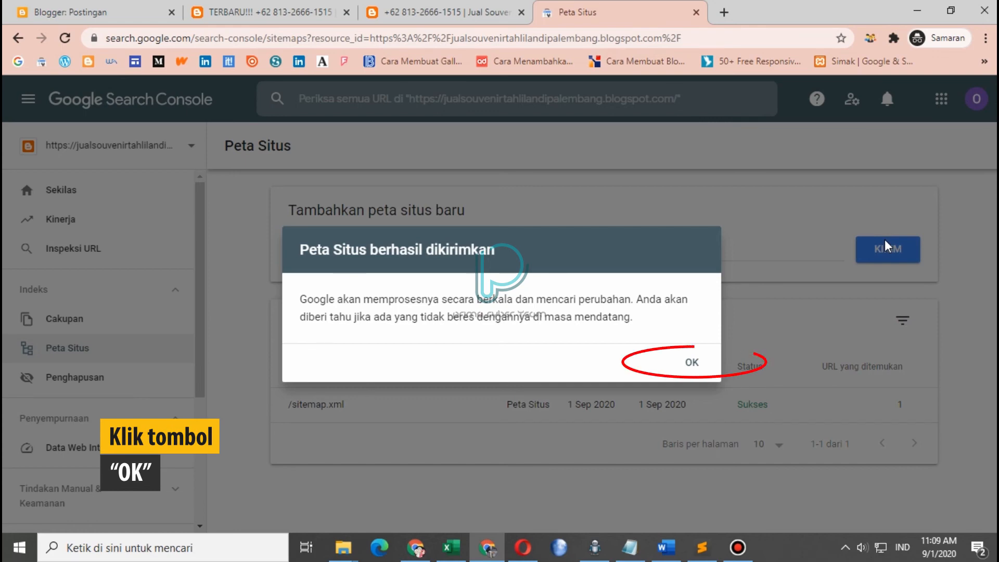
{"action": "left_click", "coordinate": [694, 361]}
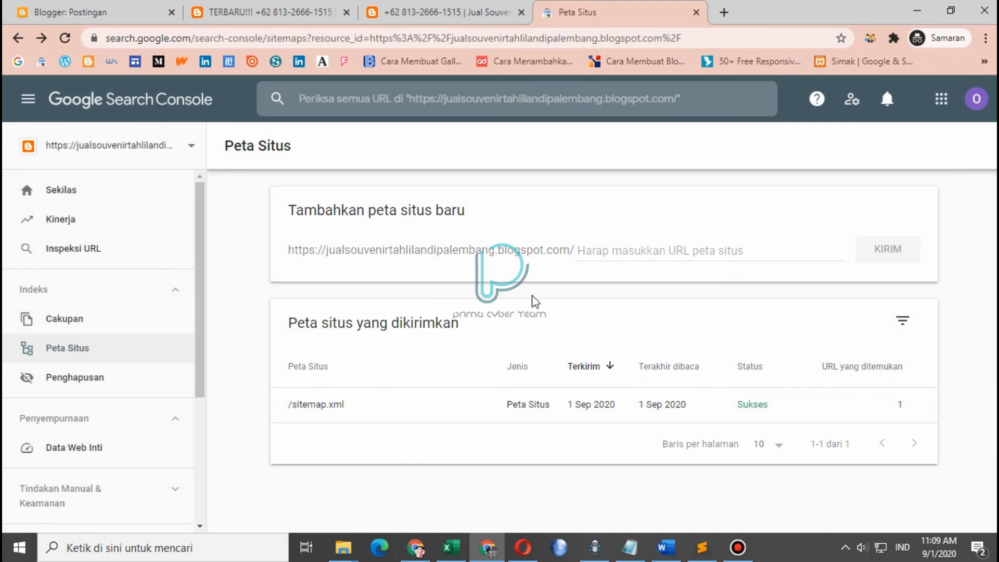
Copy the blog address and run a site: Google search for it in a new tab
{"action": "left_click", "coordinate": [473, 10]}
{"action": "left_click", "coordinate": [265, 39]}
{"action": "right_click", "coordinate": [264, 39]}
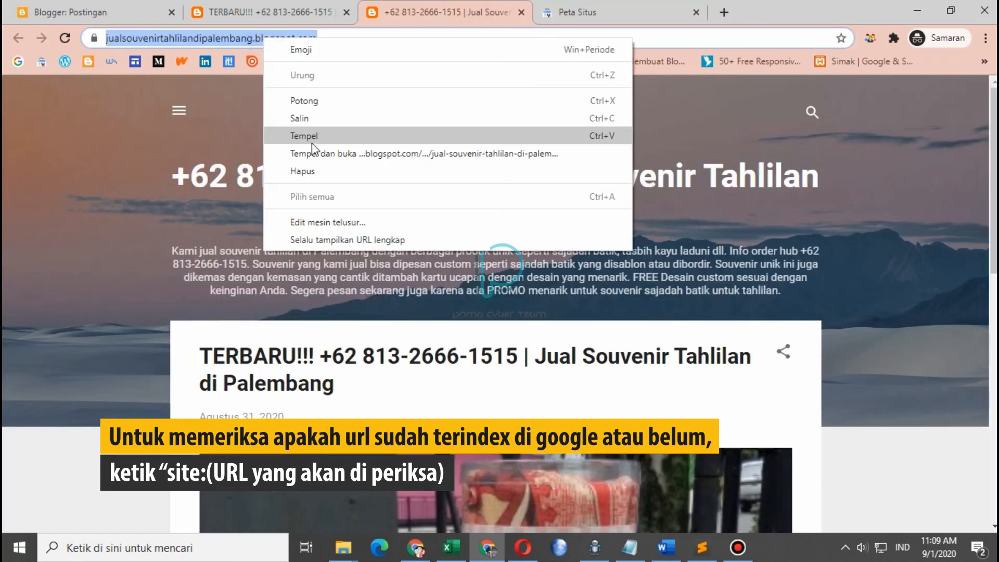
{"action": "left_click", "coordinate": [315, 119]}
{"action": "left_click", "coordinate": [729, 5]}
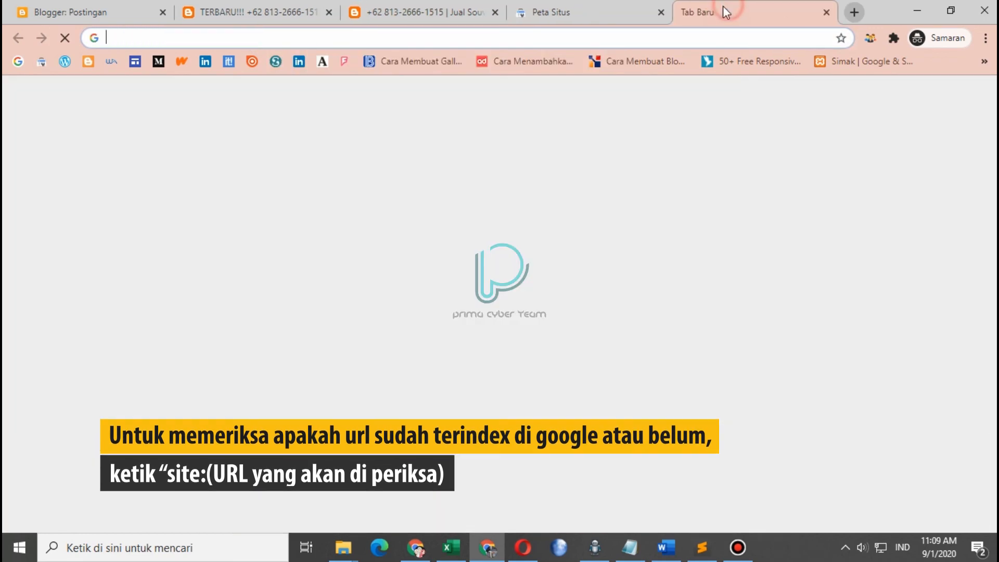
{"action": "type", "text": "site"}
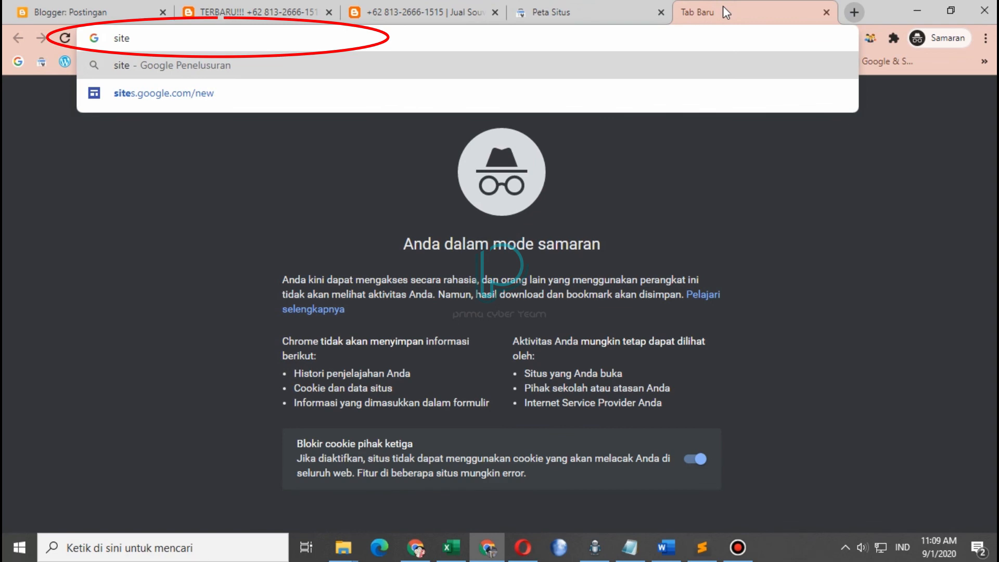
{"action": "type", "text": ":"}
{"action": "type", "text": "https://jualsouvenirthailandipalembang.blogspot.com/"}
{"action": "key", "text": "Return"}
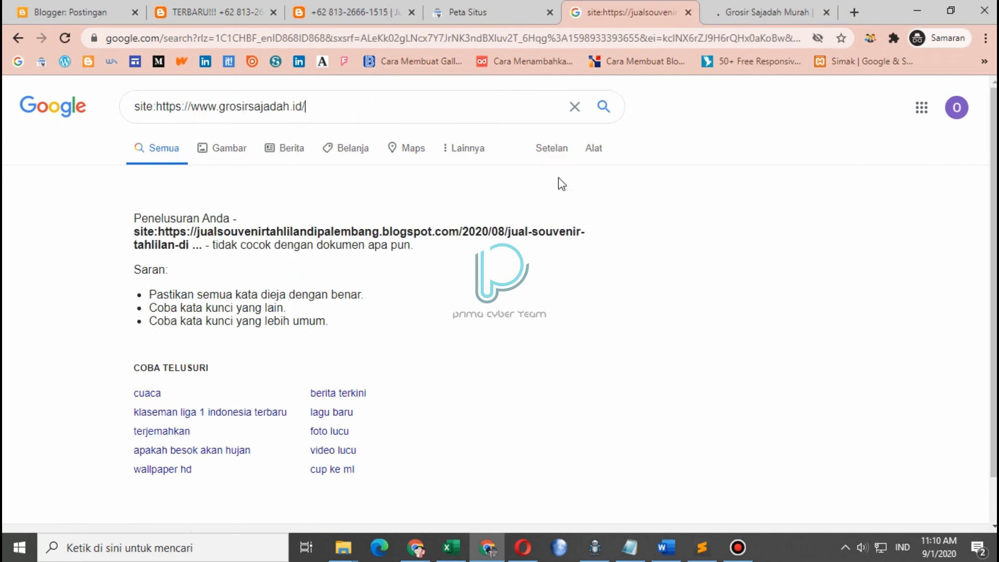
Compare with a site:grosirsajadah.id search, then revisit the Blogger, Search Console and blog tabs
{"action": "key", "text": "Return"}
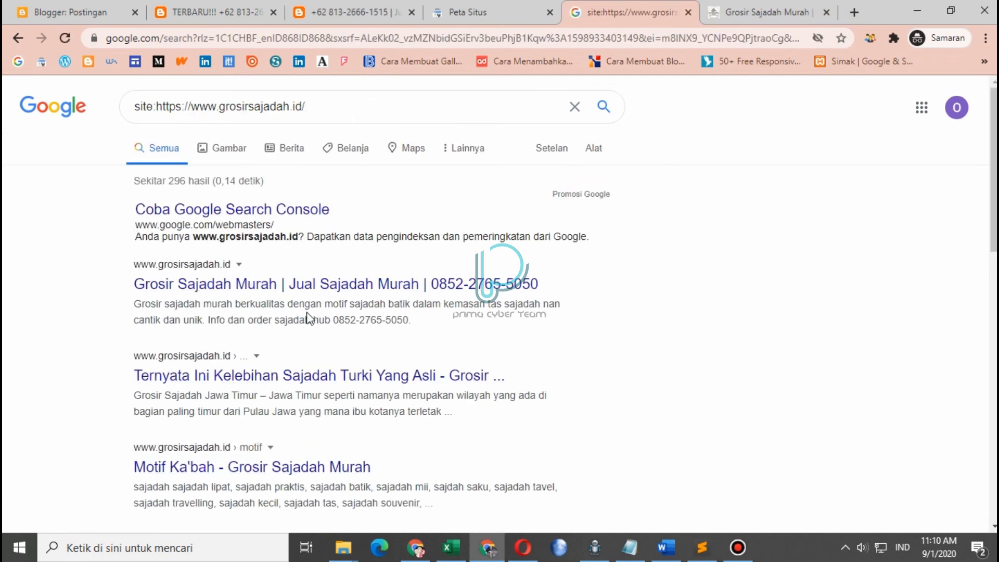
{"action": "left_click", "coordinate": [99, 11]}
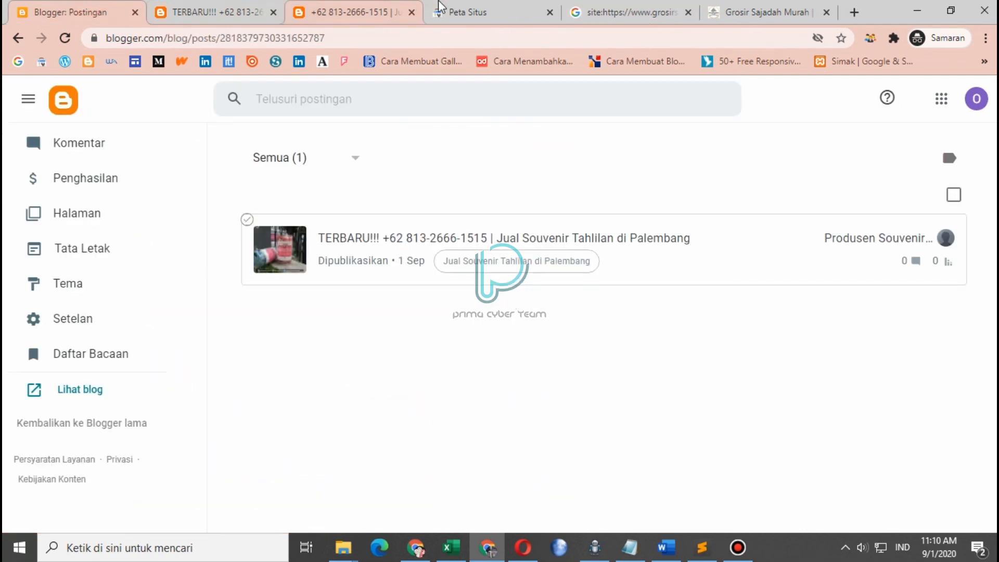
{"action": "left_click", "coordinate": [458, 11]}
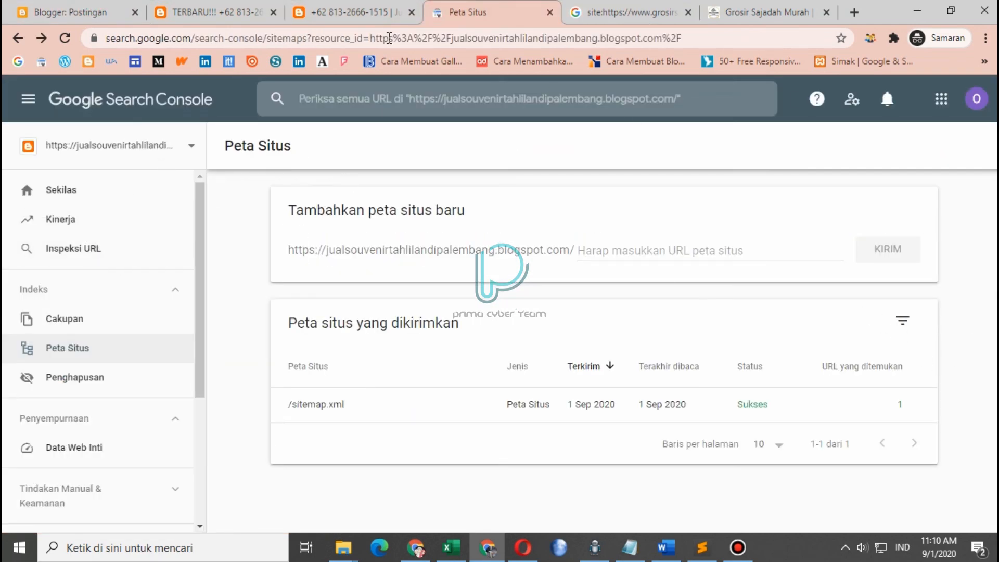
{"action": "left_click", "coordinate": [346, 13]}
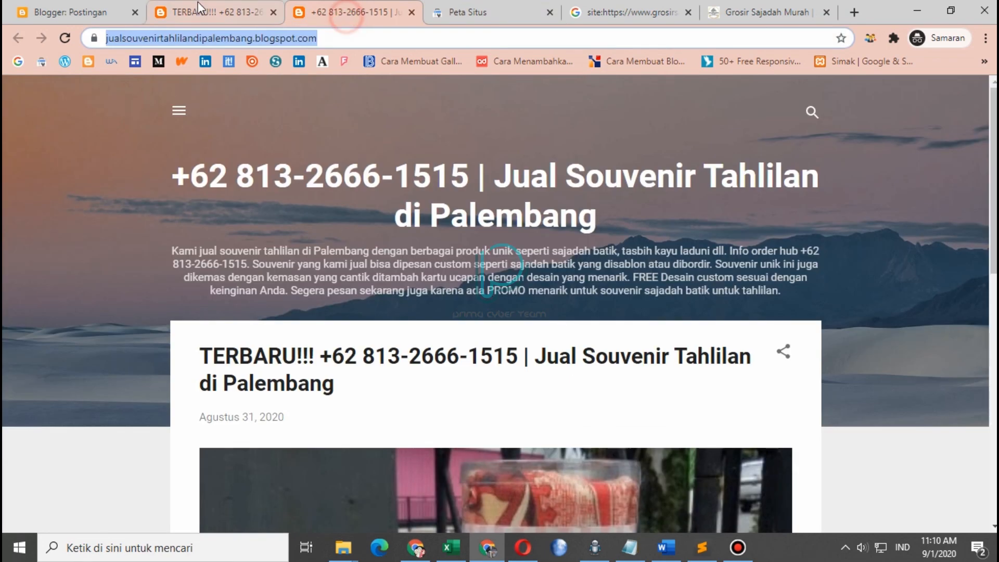